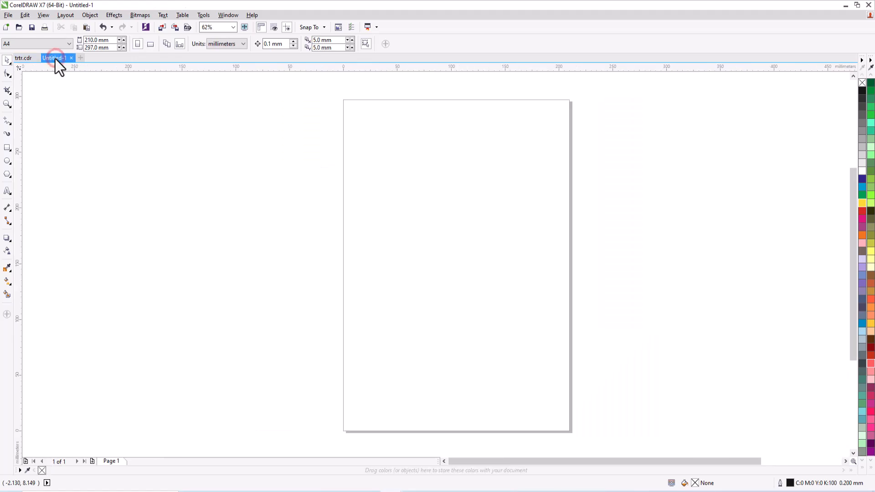
Step: Switch the A4 page to landscape orientation and add a rectangle covering the whole page
{"action": "left_click", "coordinate": [150, 44]}
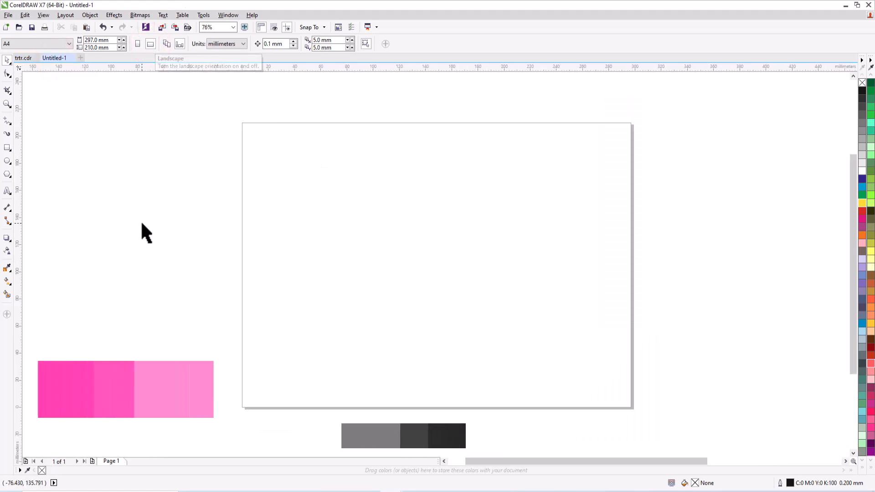
{"action": "double_click", "coordinate": [7, 148]}
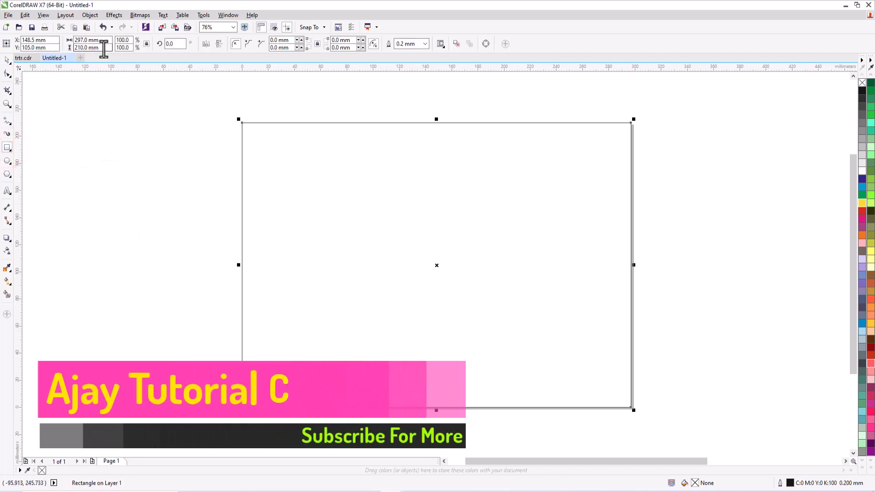
Step: Change the document's ruler units from millimeters to inches
{"action": "right_click", "coordinate": [197, 70]}
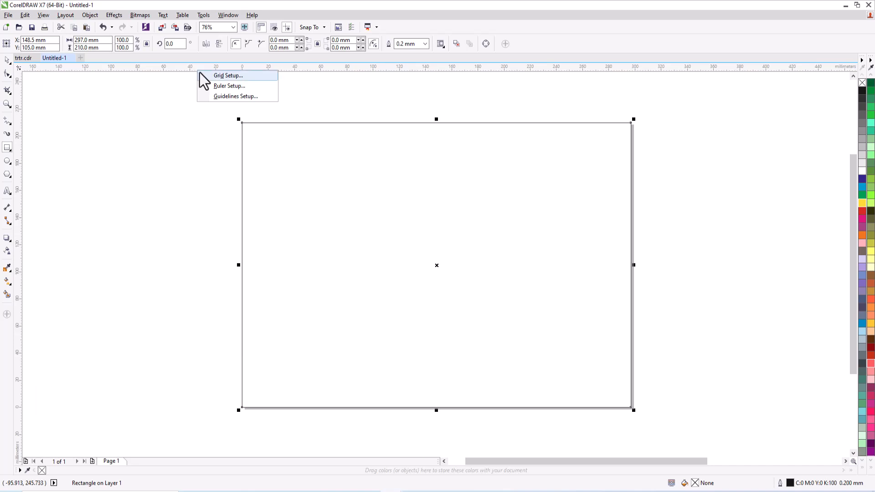
{"action": "left_click", "coordinate": [230, 86]}
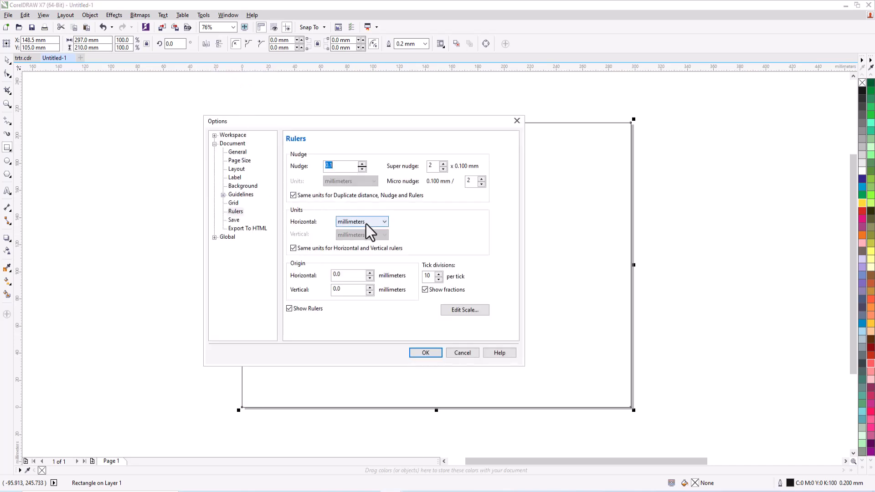
{"action": "left_click", "coordinate": [365, 224]}
{"action": "left_click", "coordinate": [361, 232]}
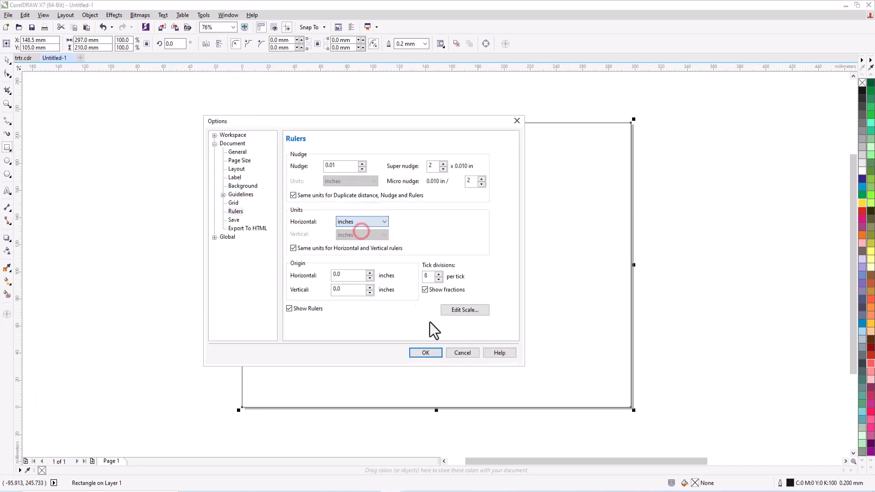
{"action": "left_click", "coordinate": [429, 353]}
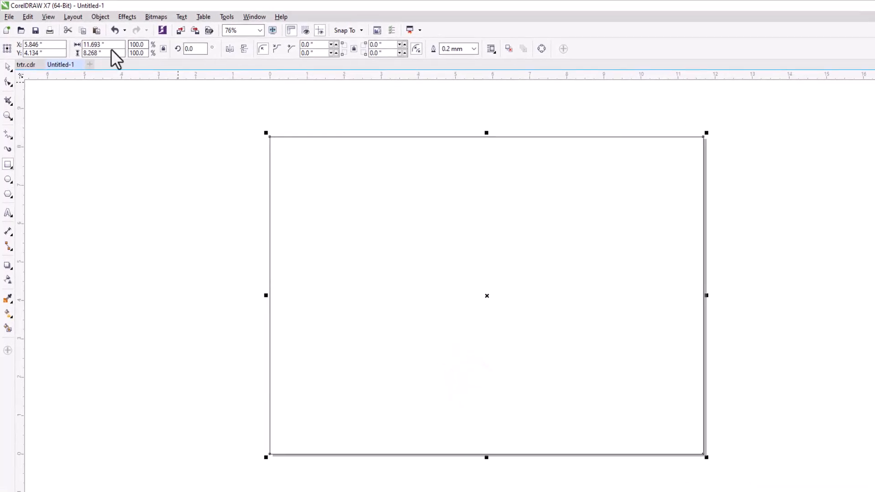
Step: Resize the page-sized rectangle to 9.9 by 7 inches
{"action": "left_click", "coordinate": [109, 45]}
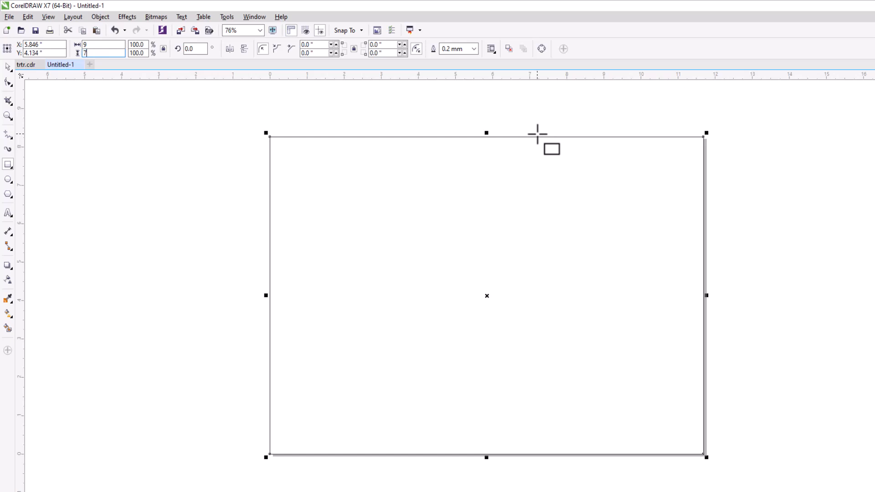
{"action": "key", "text": "Return"}
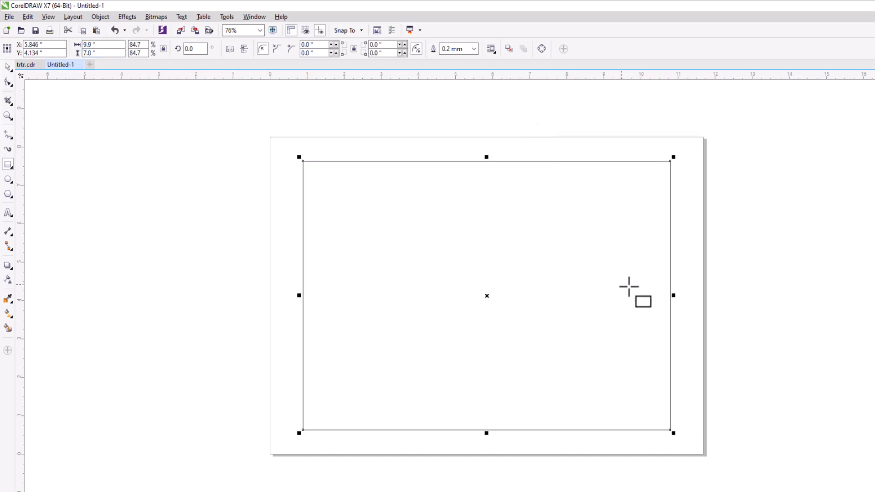
{"action": "left_click", "coordinate": [8, 67]}
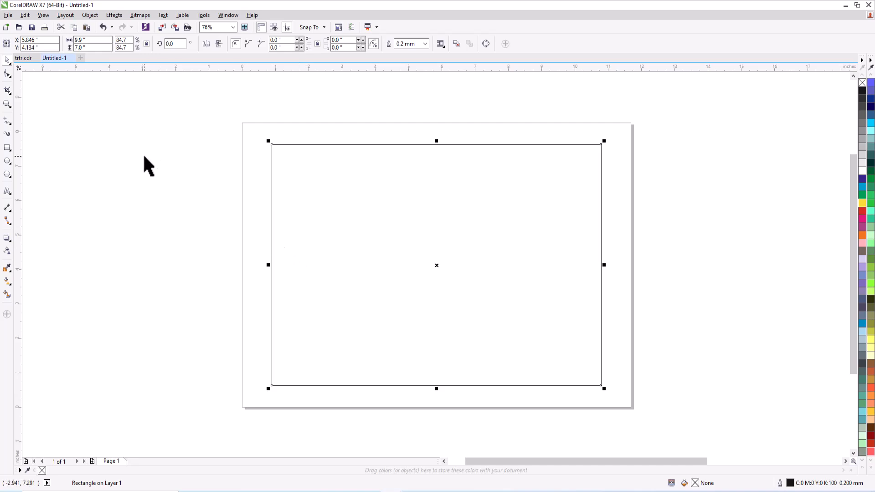
Step: Draw a closed triangle about 2.77 by 2.44 inches in the rectangle's upper-left corner with the Pen tool and fill it Navy Blue
{"action": "left_click", "coordinate": [8, 122]}
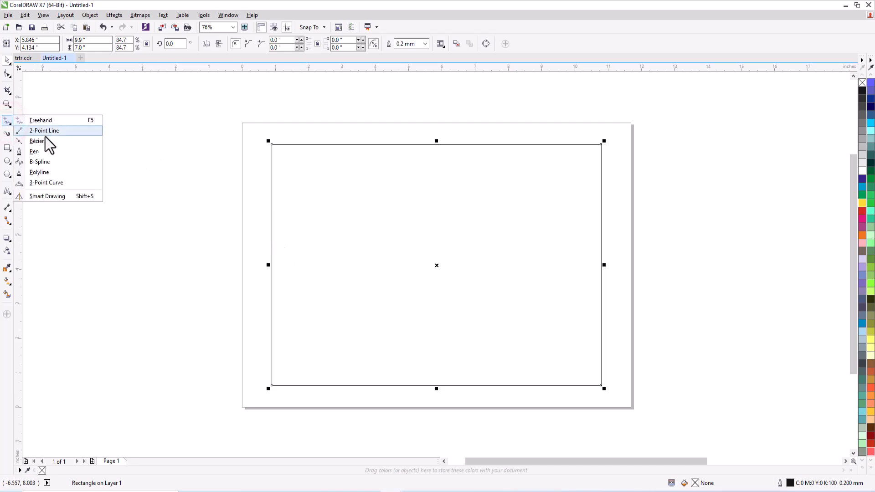
{"action": "left_click", "coordinate": [45, 152]}
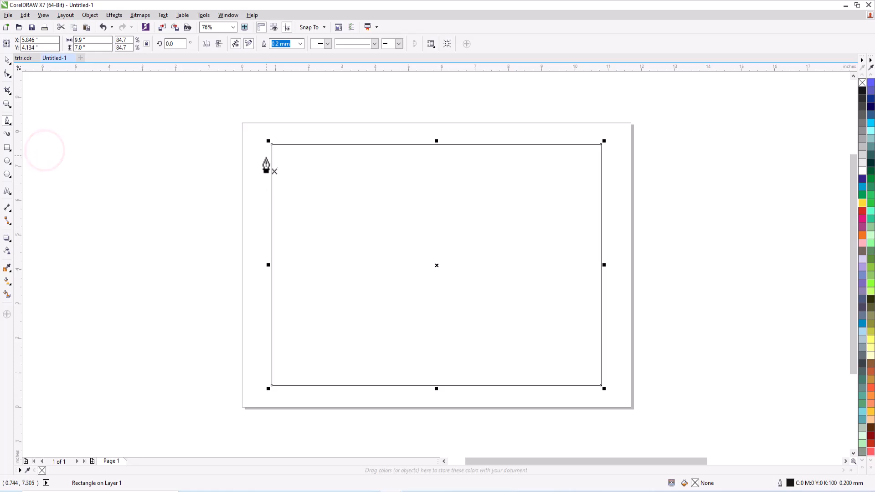
{"action": "left_click", "coordinate": [272, 145]}
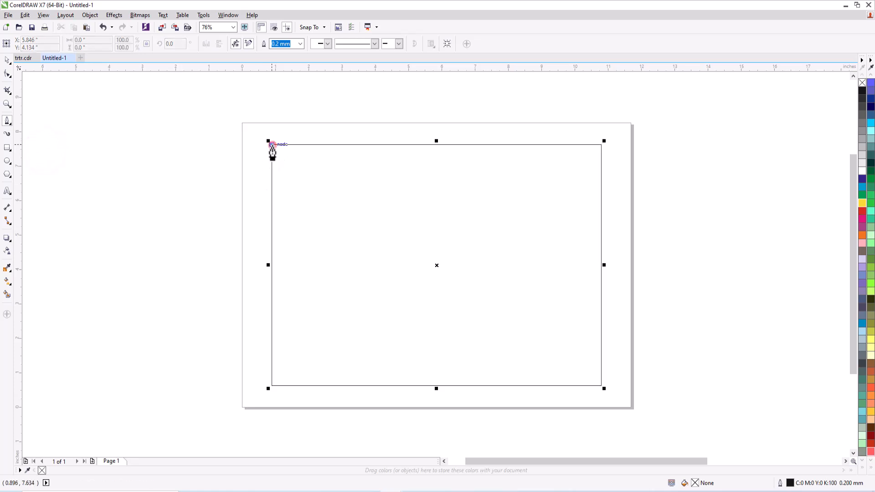
{"action": "left_click", "coordinate": [272, 228]}
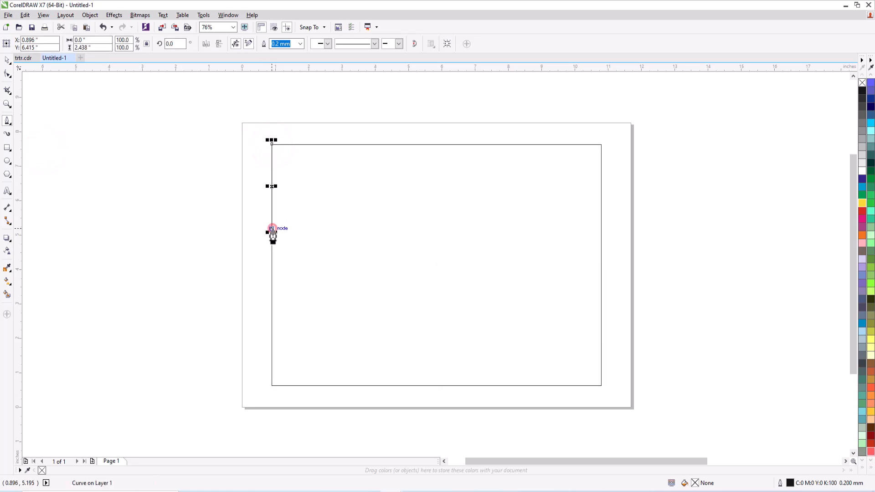
{"action": "left_click", "coordinate": [363, 145]}
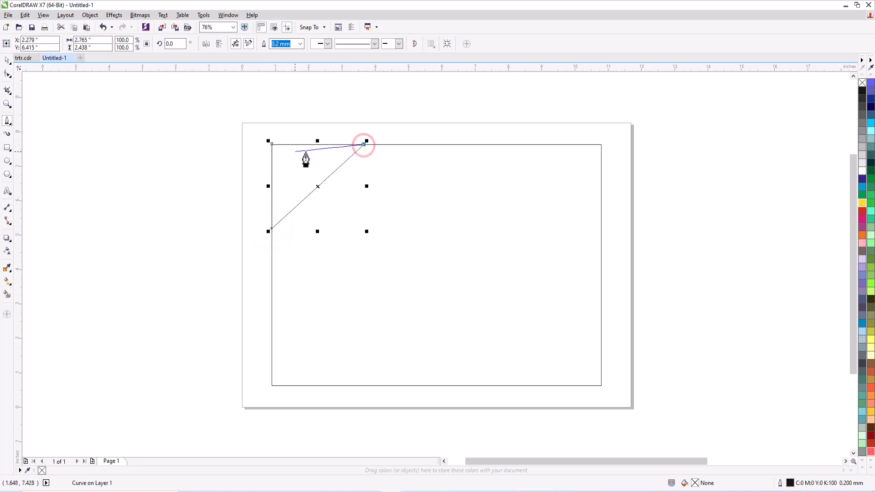
{"action": "left_click", "coordinate": [272, 145]}
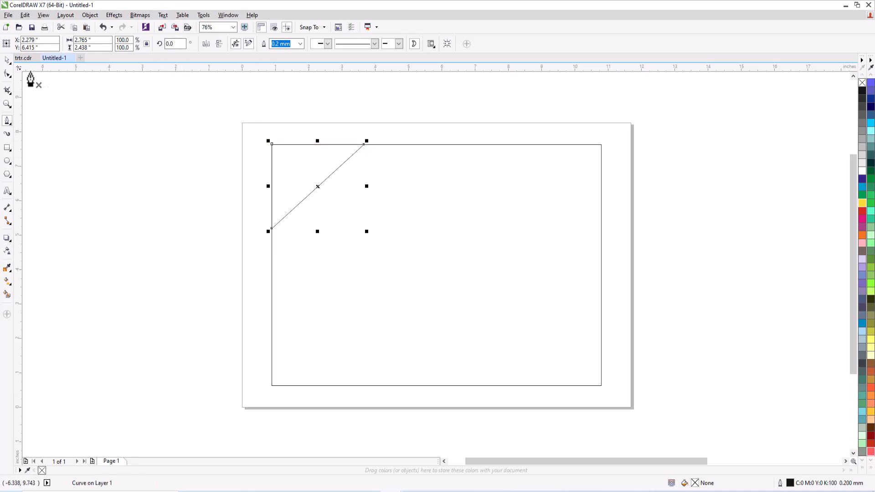
{"action": "left_click", "coordinate": [7, 60]}
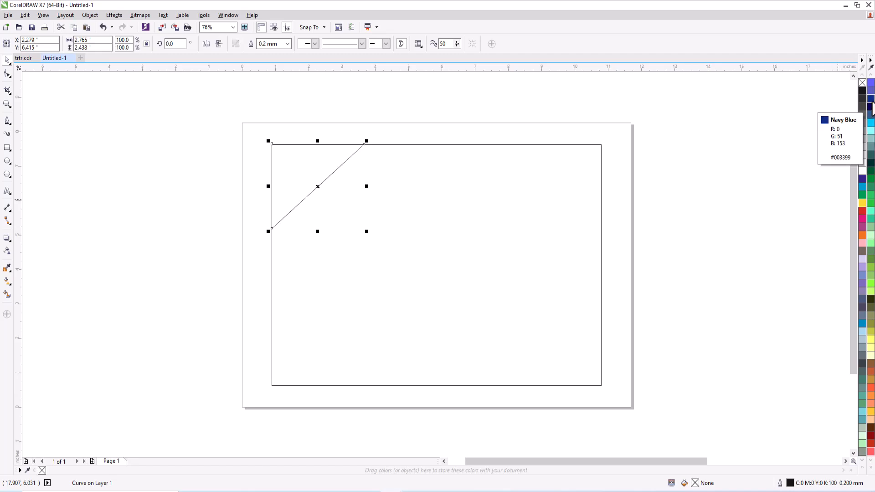
{"action": "left_click", "coordinate": [870, 108]}
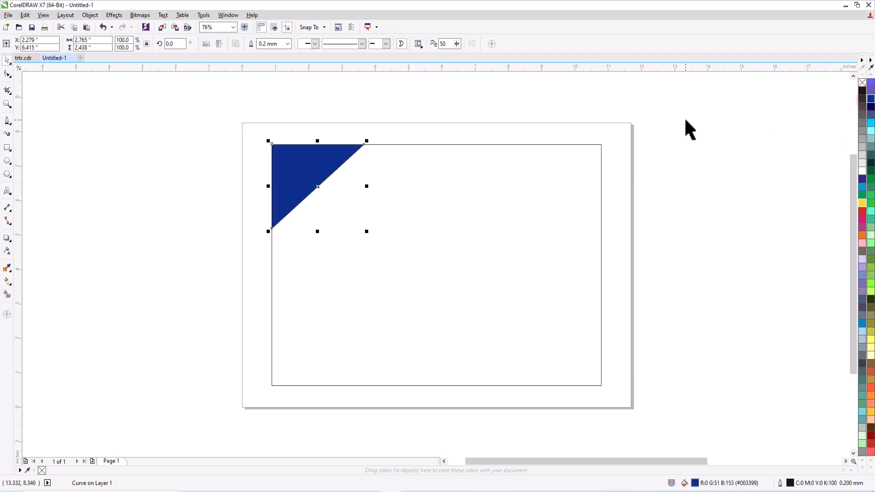
Step: Fill the large rectangle with light gray (#E6E6E6)
{"action": "left_click", "coordinate": [469, 166]}
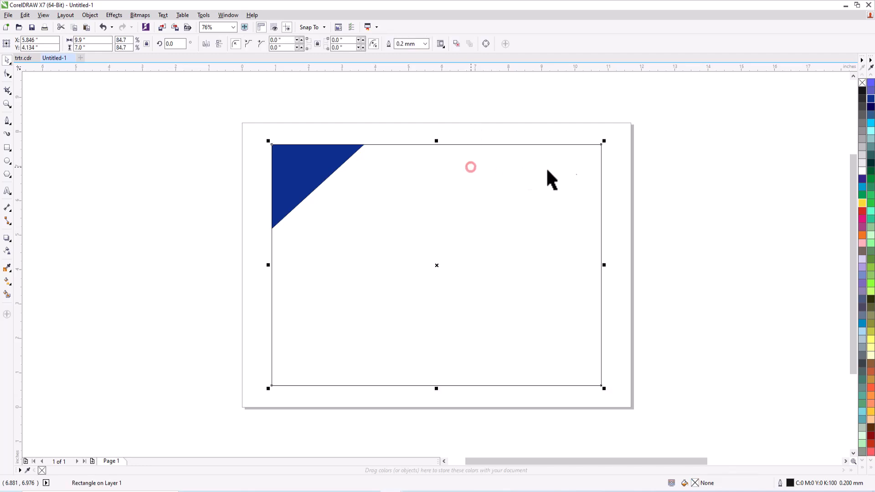
{"action": "scroll", "coordinate": [870, 155], "scroll_direction": "up", "scroll_amount": 6}
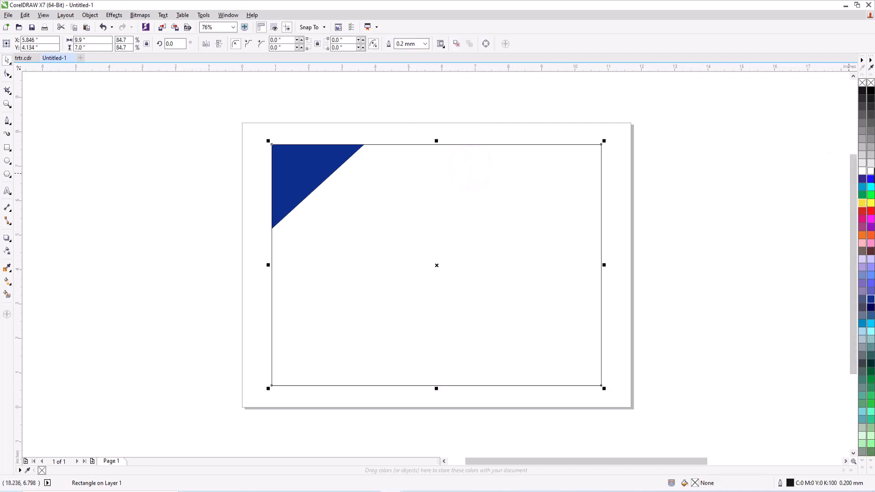
{"action": "left_click", "coordinate": [871, 164]}
{"action": "left_click", "coordinate": [680, 157]}
{"action": "left_click", "coordinate": [413, 175]}
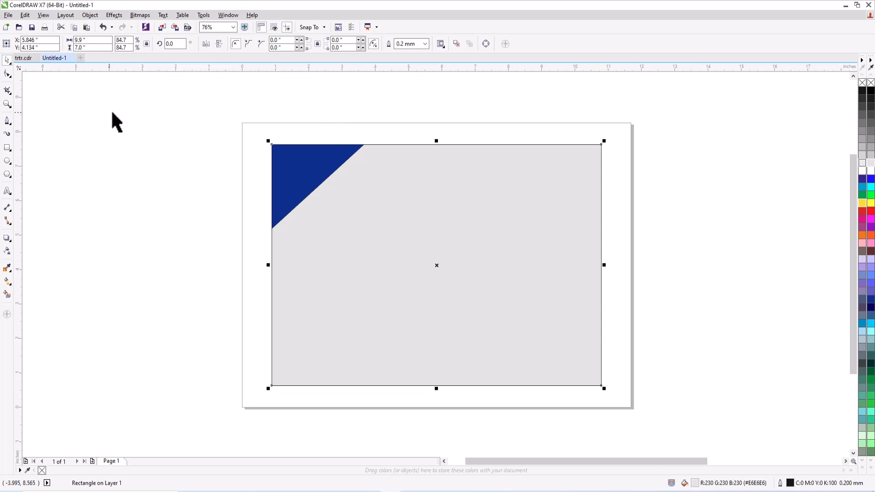
Step: Draw a straight line with the Freehand tool along the blue triangle's diagonal edge, from its lower-left to its upper-right corner
{"action": "left_click", "coordinate": [8, 122]}
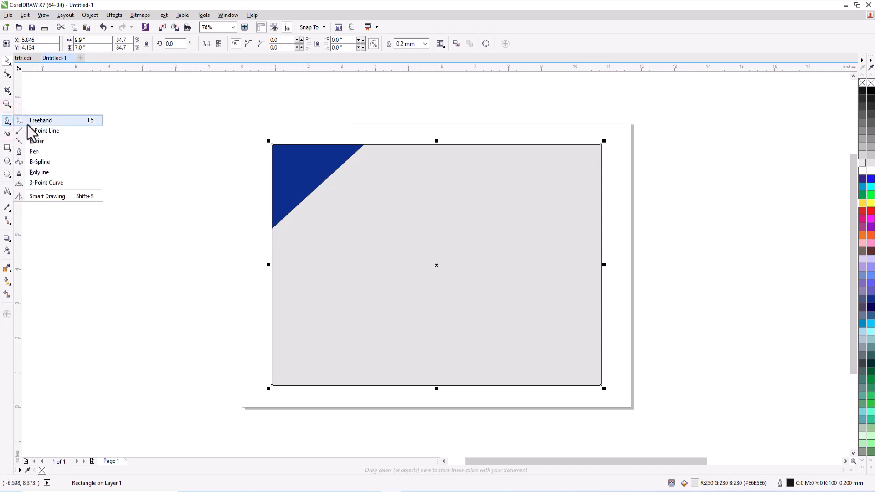
{"action": "left_click", "coordinate": [40, 120]}
{"action": "left_click", "coordinate": [272, 228]}
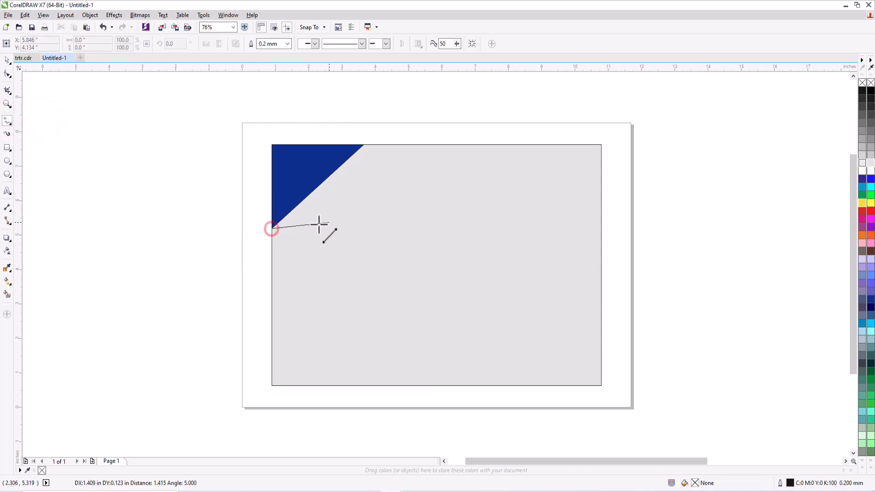
{"action": "left_click", "coordinate": [363, 145]}
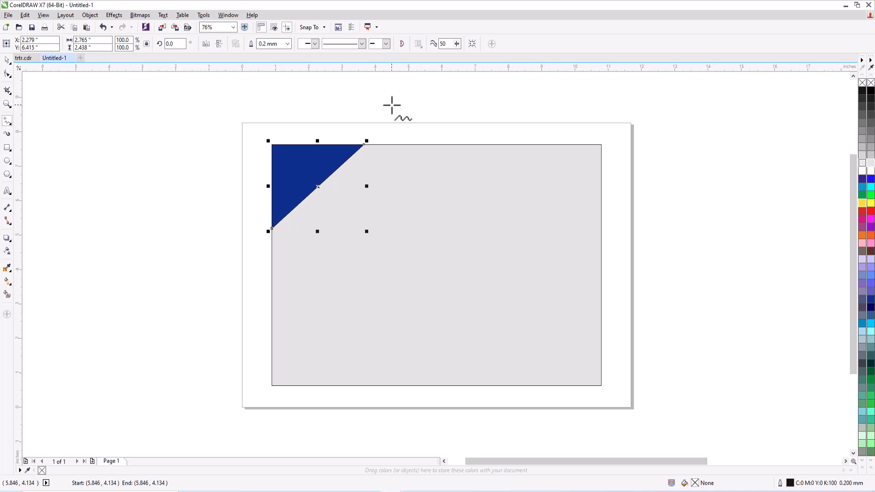
{"action": "left_click", "coordinate": [7, 59]}
Step: Set the outline width of the diagonal line to 1.0 mm
{"action": "scroll", "coordinate": [355, 170], "scroll_direction": "up", "scroll_amount": 5}
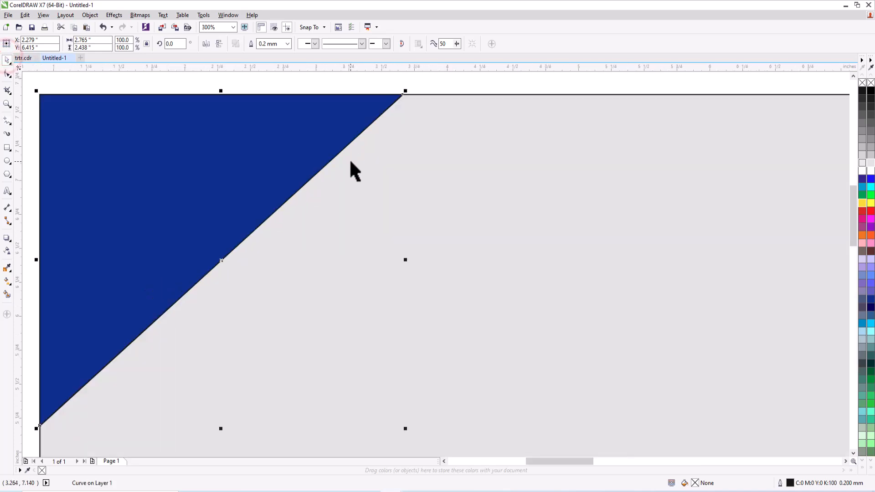
{"action": "left_click", "coordinate": [443, 78]}
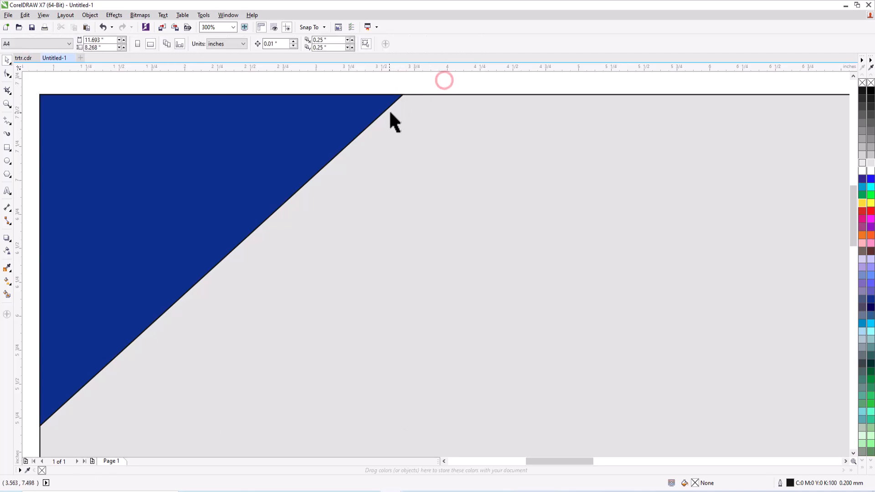
{"action": "left_click", "coordinate": [381, 112]}
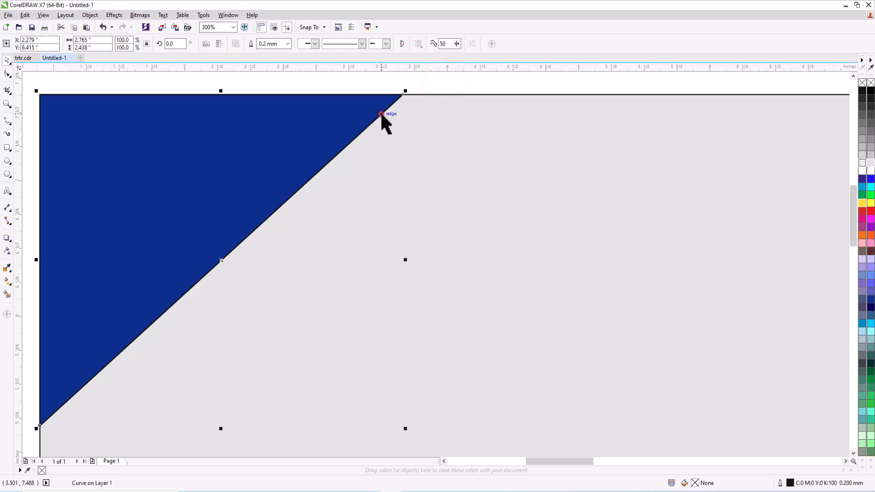
{"action": "left_click", "coordinate": [288, 44]}
{"action": "left_click", "coordinate": [278, 102]}
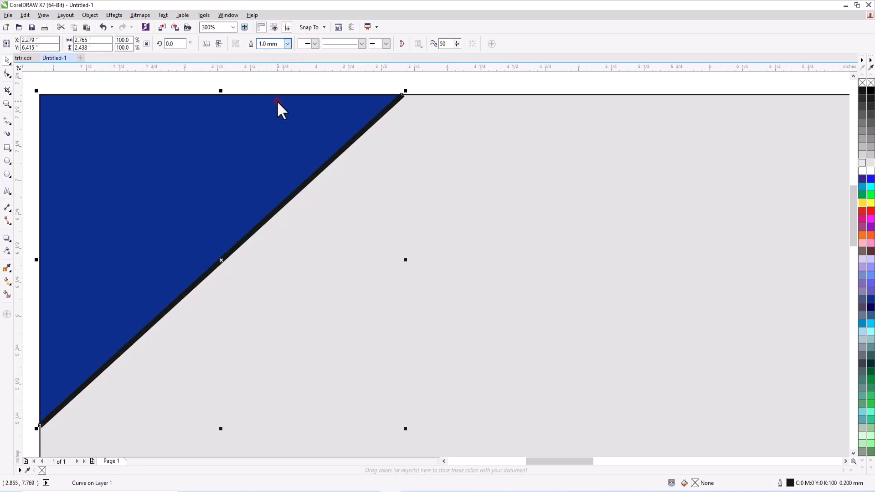
Step: Move the diagonal line about 0.3 inch left and 0.19 inch up so it crosses the blue triangle
{"action": "scroll", "coordinate": [363, 132], "scroll_direction": "down", "scroll_amount": 2}
{"action": "left_click", "coordinate": [405, 82]}
{"action": "scroll", "coordinate": [351, 86], "scroll_direction": "up", "scroll_amount": 2}
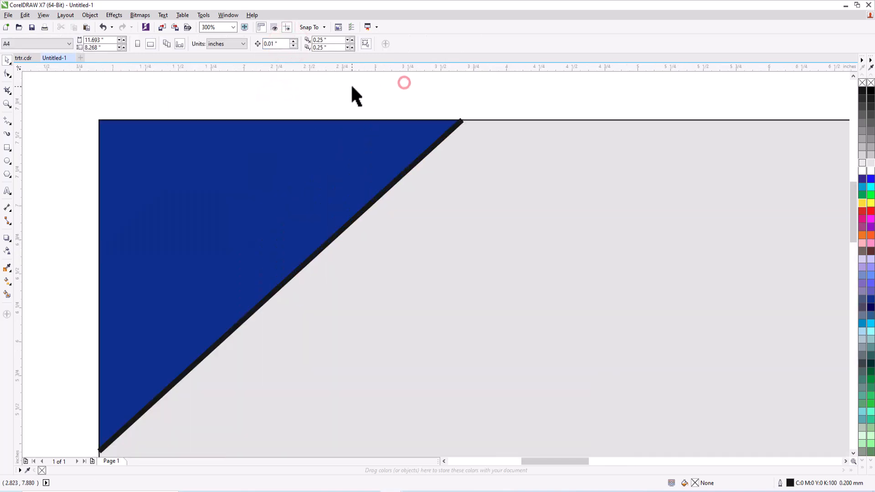
{"action": "left_click_drag", "start_coordinate": [389, 188], "coordinate": [350, 161]}
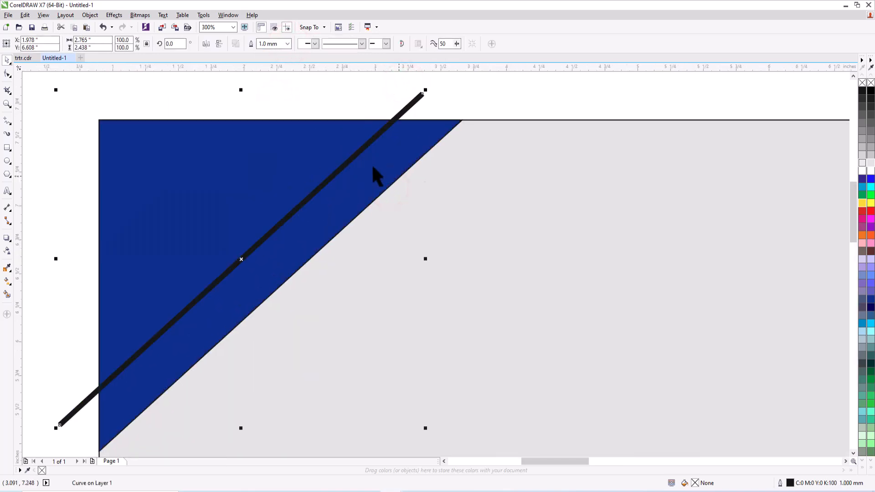
Step: Choose a 2.5 mm width for the diagonal line in its Outline Pen settings
{"action": "scroll", "coordinate": [353, 161], "scroll_direction": "down", "scroll_amount": 2}
{"action": "scroll", "coordinate": [330, 144], "scroll_direction": "down", "scroll_amount": 2}
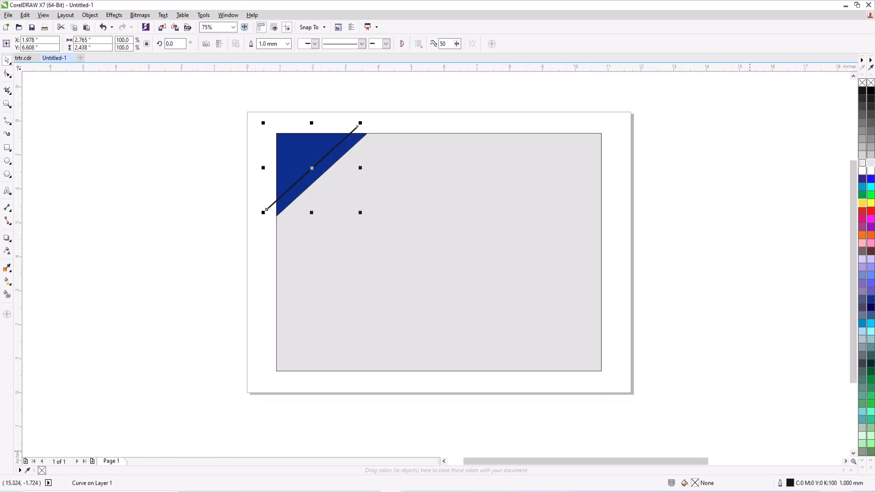
{"action": "double_click", "coordinate": [790, 483]}
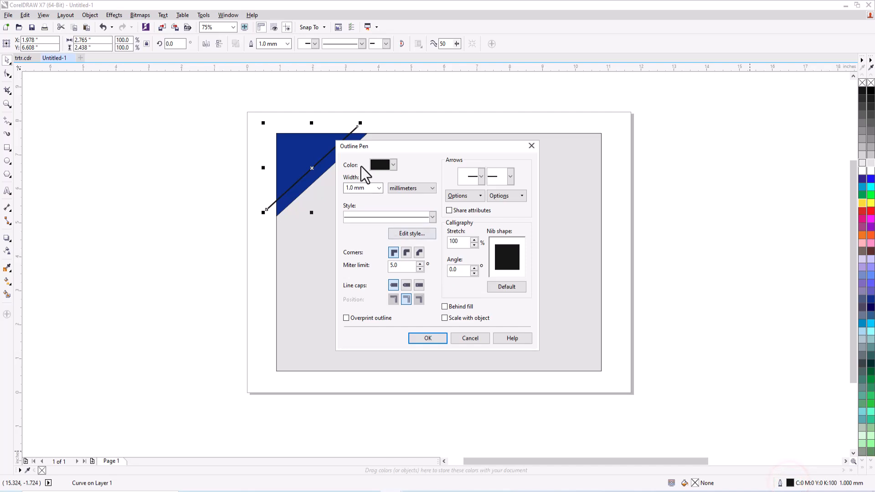
{"action": "left_click", "coordinate": [375, 191]}
{"action": "left_click", "coordinate": [379, 187]}
{"action": "left_click", "coordinate": [358, 275]}
{"action": "left_click", "coordinate": [379, 188]}
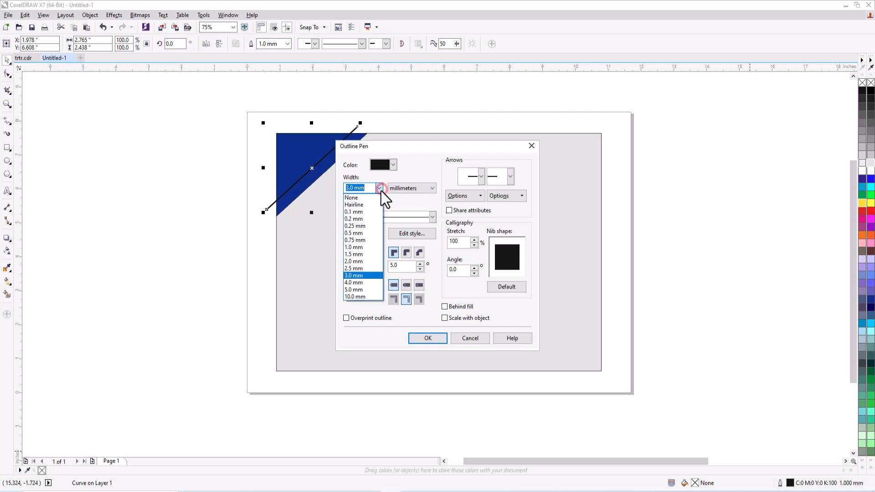
{"action": "left_click", "coordinate": [360, 268]}
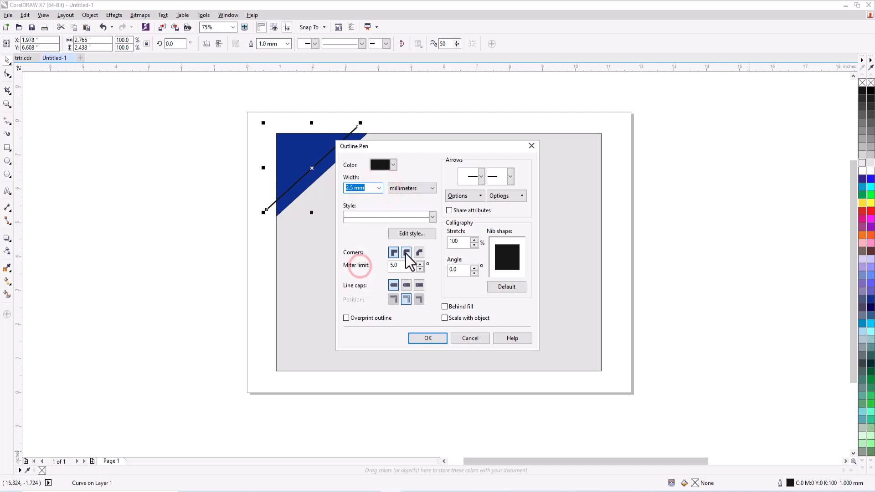
Step: Give the diagonal line round corners and round line caps, turn on Behind fill, and apply the outline settings
{"action": "left_click", "coordinate": [406, 252]}
{"action": "left_click", "coordinate": [407, 285]}
{"action": "left_click", "coordinate": [445, 307]}
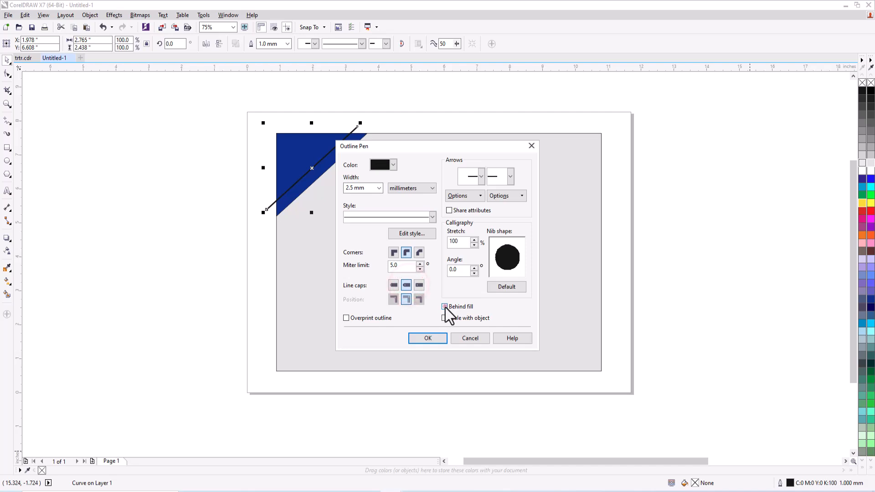
{"action": "left_click", "coordinate": [428, 338]}
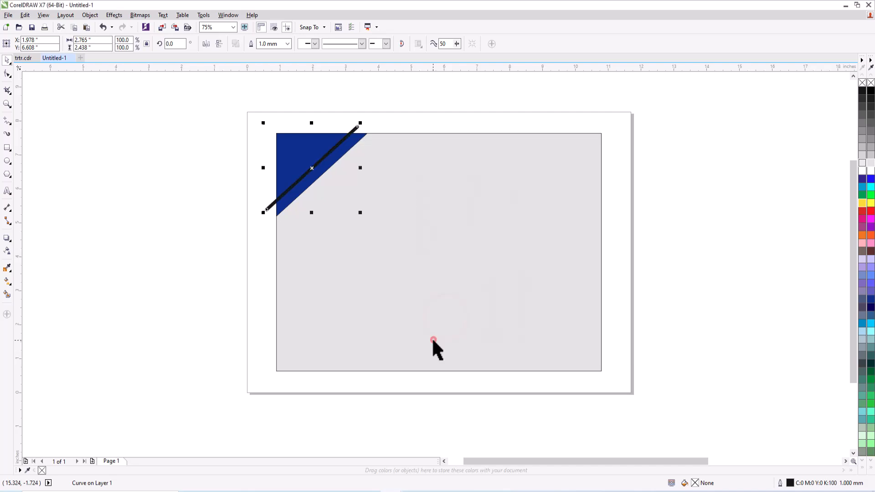
Step: Set the diagonal line's outline width to 3.0 mm, trying 4.0 mm along the way
{"action": "left_click", "coordinate": [287, 43]}
{"action": "left_click", "coordinate": [271, 131]}
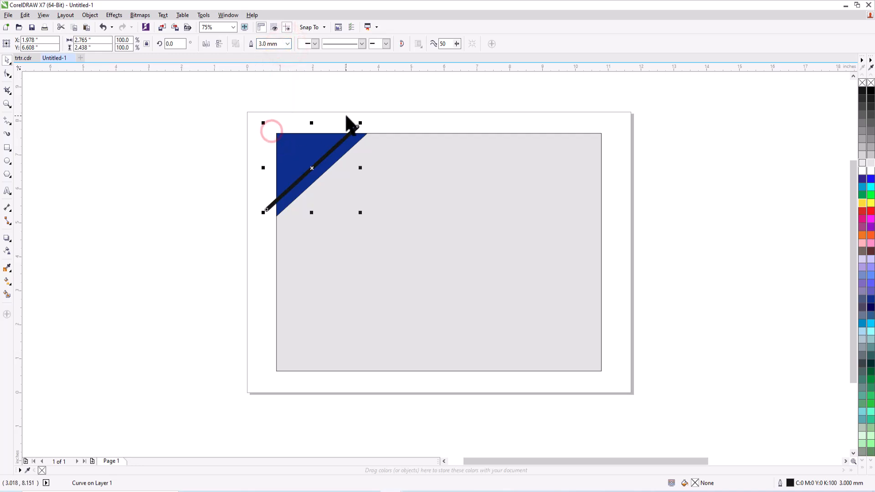
{"action": "left_click", "coordinate": [288, 43]}
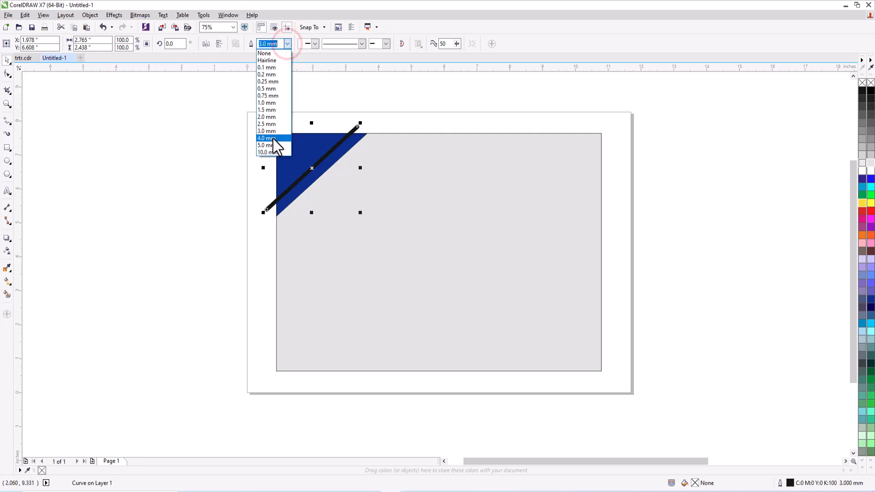
{"action": "left_click", "coordinate": [272, 138]}
{"action": "left_click", "coordinate": [287, 43]}
{"action": "left_click", "coordinate": [278, 129]}
{"action": "left_click", "coordinate": [311, 108]}
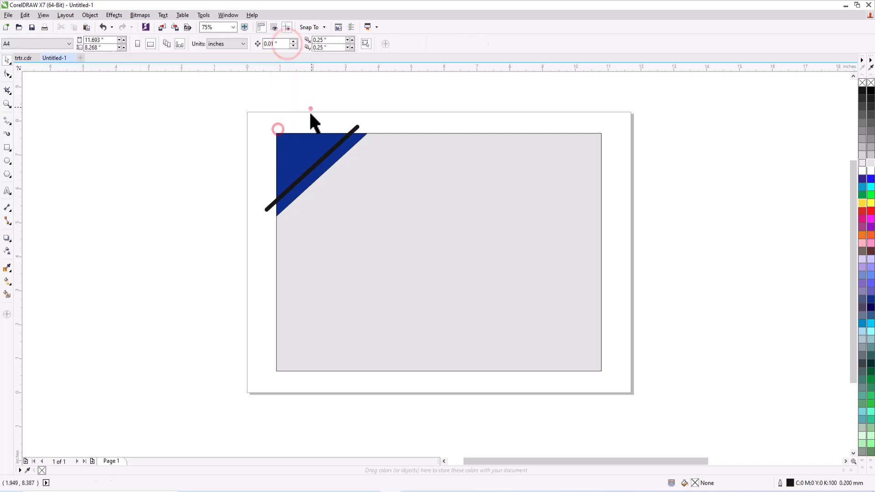
Step: Duplicate the diagonal line parallel to itself, about 0.28 inch left and 0.27 inch up across the blue triangle
{"action": "scroll", "coordinate": [305, 139], "scroll_direction": "up", "scroll_amount": 2}
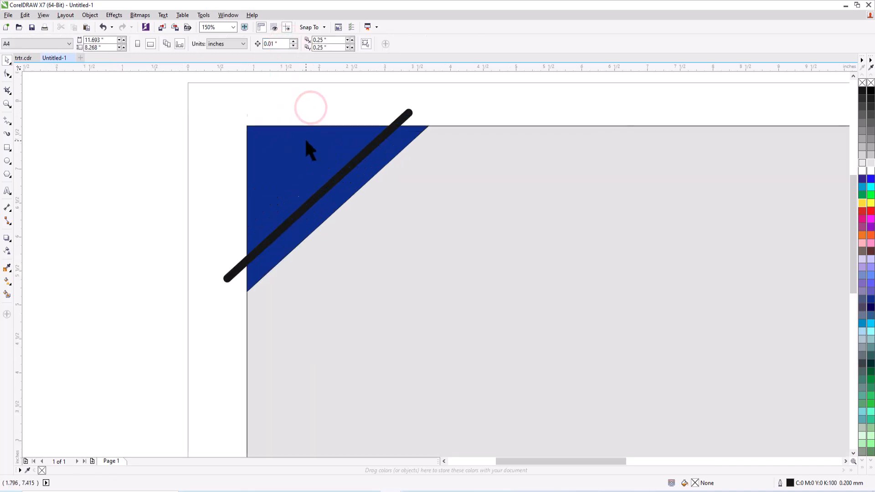
{"action": "left_click", "coordinate": [345, 178]}
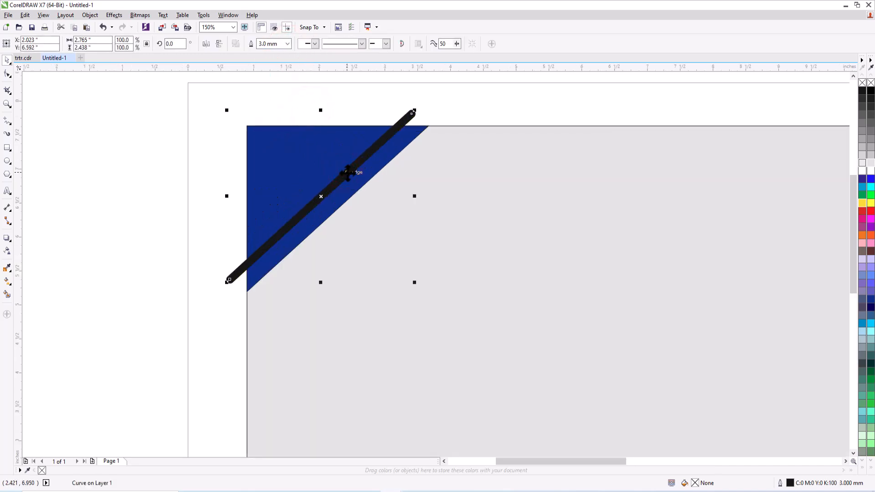
{"action": "left_click_drag", "start_coordinate": [349, 177], "coordinate": [324, 155]}
{"action": "right_click", "coordinate": [325, 155]}
{"action": "left_click", "coordinate": [435, 104]}
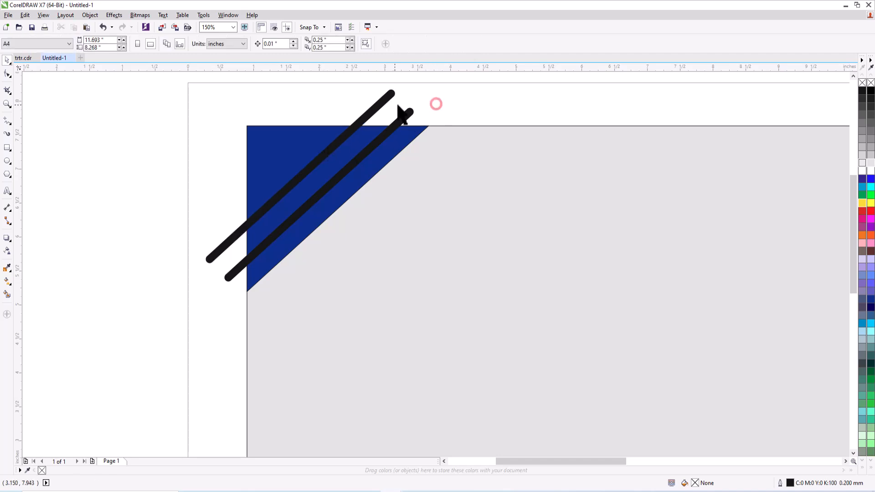
Step: Color both diagonal lines yellow (#FFFF00)
{"action": "scroll", "coordinate": [395, 105], "scroll_direction": "down", "scroll_amount": 1}
{"action": "scroll", "coordinate": [363, 100], "scroll_direction": "up", "scroll_amount": 1}
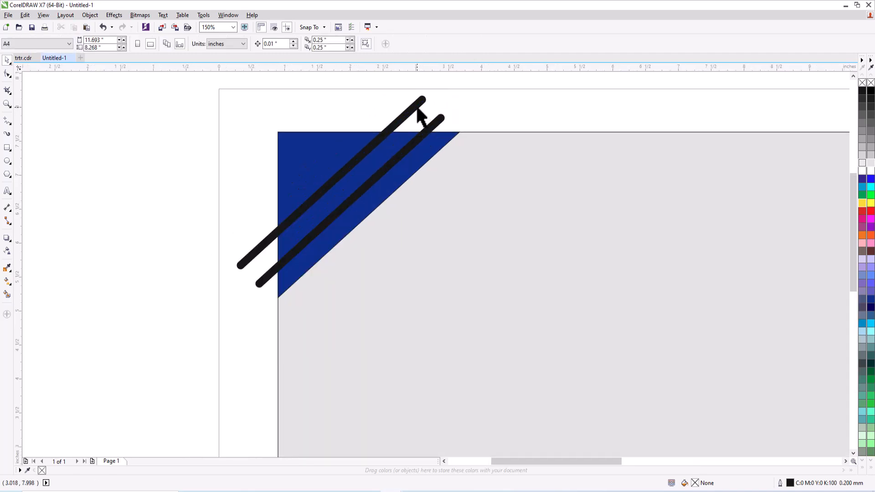
{"action": "left_click", "coordinate": [416, 106]}
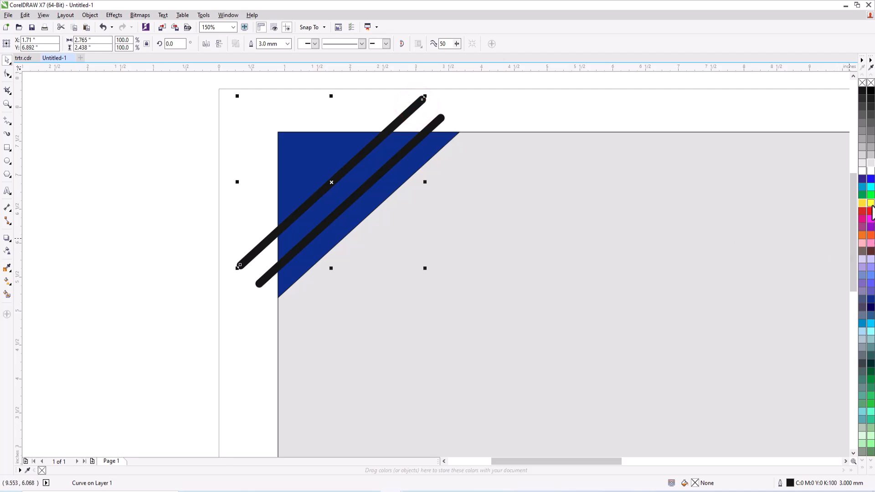
{"action": "left_click", "coordinate": [470, 109]}
{"action": "left_click", "coordinate": [422, 102]}
{"action": "left_click", "coordinate": [870, 204]}
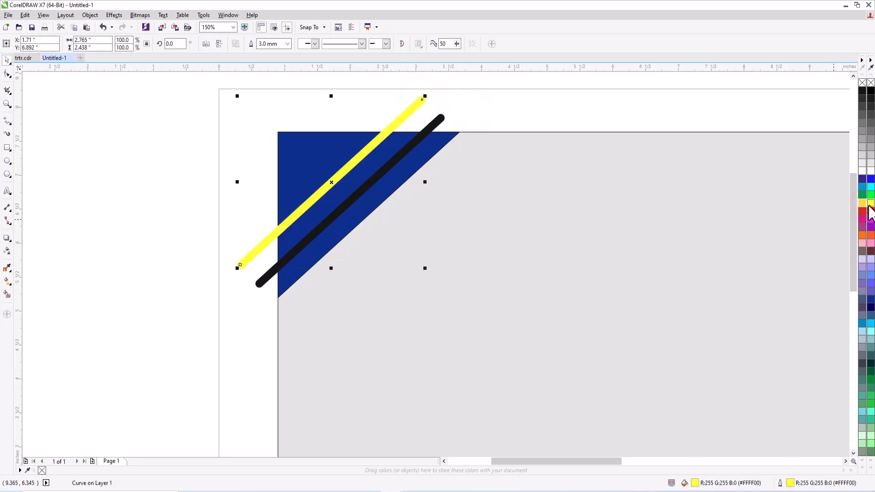
{"action": "left_click", "coordinate": [410, 144]}
{"action": "left_click", "coordinate": [871, 206]}
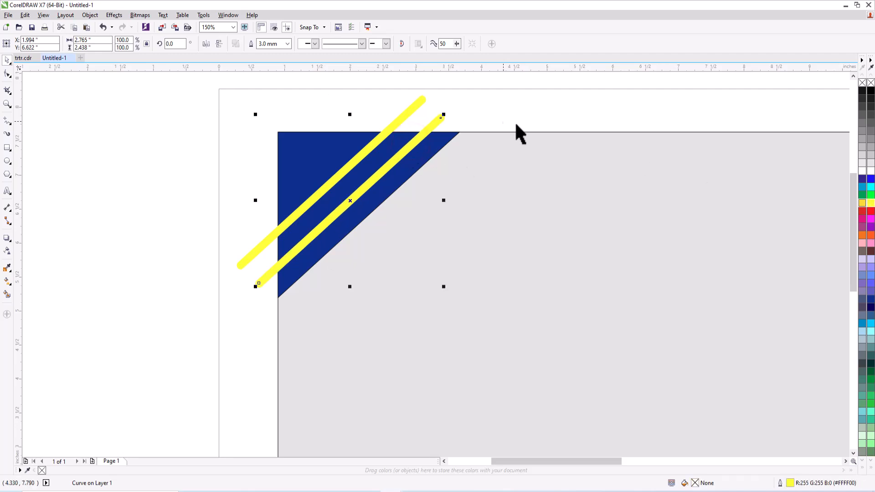
{"action": "left_click", "coordinate": [487, 110]}
Step: Select the blue triangle with both yellow lines and convert their outlines to objects
{"action": "scroll", "coordinate": [336, 108], "scroll_direction": "down", "scroll_amount": 1}
{"action": "scroll", "coordinate": [346, 122], "scroll_direction": "up", "scroll_amount": 1}
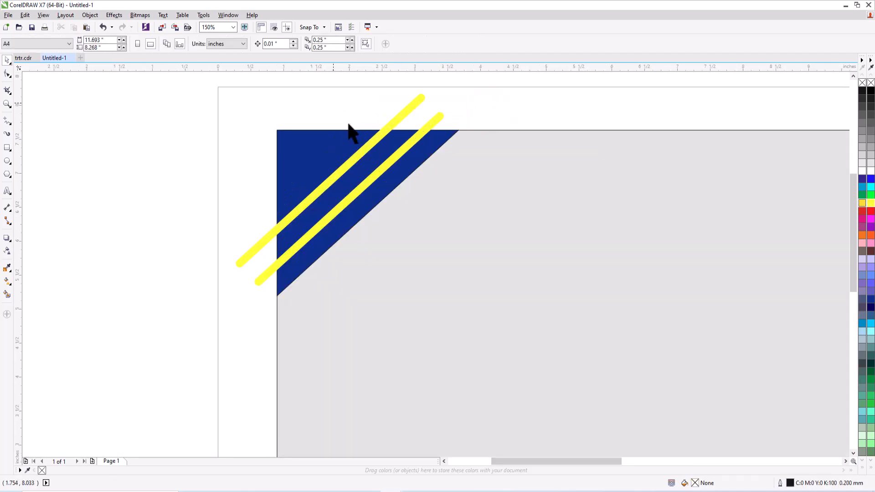
{"action": "scroll", "coordinate": [357, 147], "scroll_direction": "down", "scroll_amount": 1}
{"action": "left_click_drag", "start_coordinate": [317, 147], "coordinate": [458, 237]}
{"action": "left_click_drag", "start_coordinate": [320, 124], "coordinate": [459, 255]}
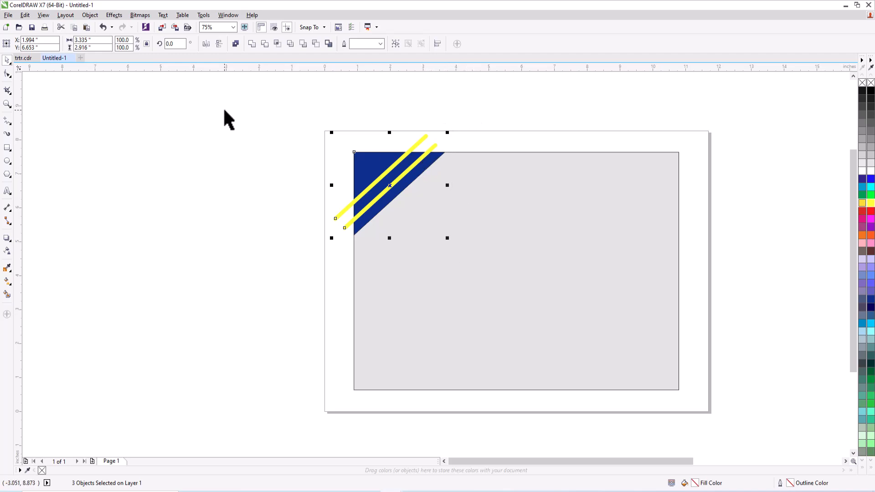
{"action": "left_click", "coordinate": [89, 15]}
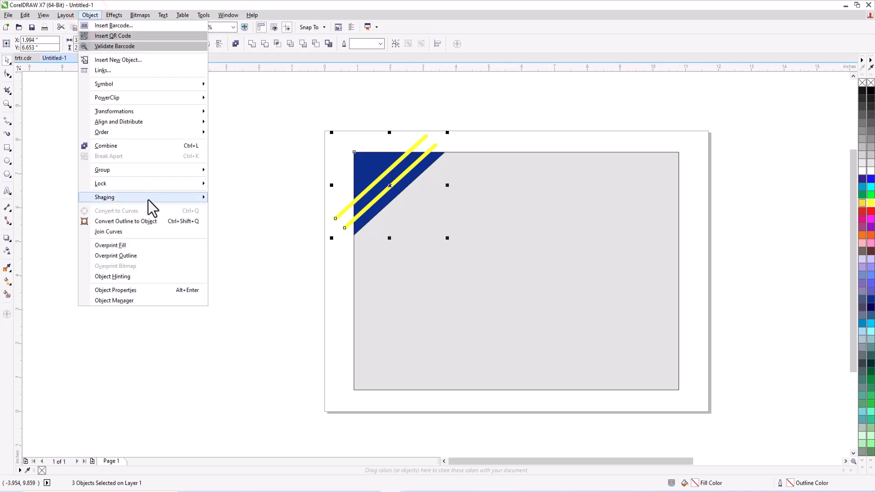
{"action": "left_click", "coordinate": [146, 221]}
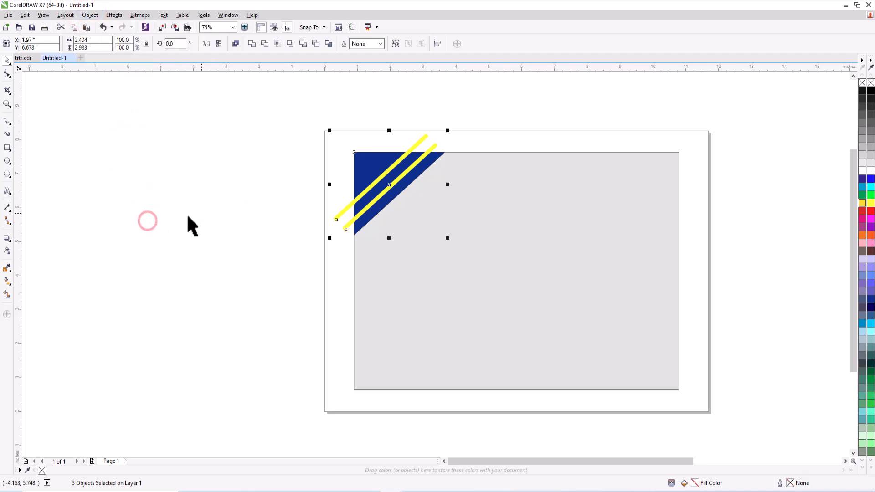
Step: PowerClip the yellow stripes inside the blue triangle
{"action": "scroll", "coordinate": [390, 169], "scroll_direction": "up", "scroll_amount": 1}
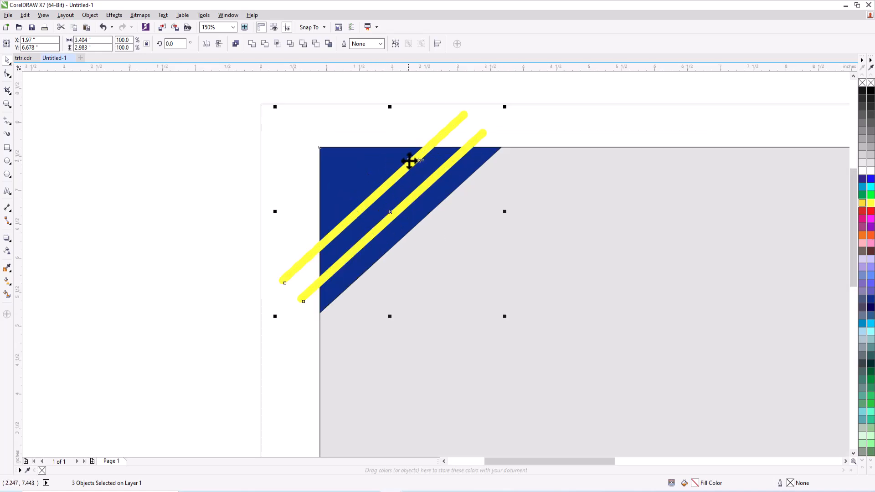
{"action": "right_click", "coordinate": [437, 143]}
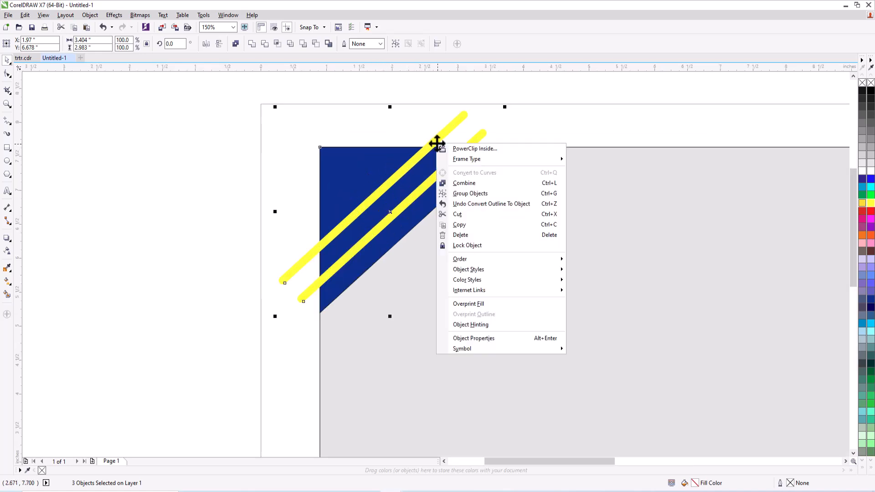
{"action": "left_click", "coordinate": [469, 147]}
{"action": "left_click", "coordinate": [346, 151]}
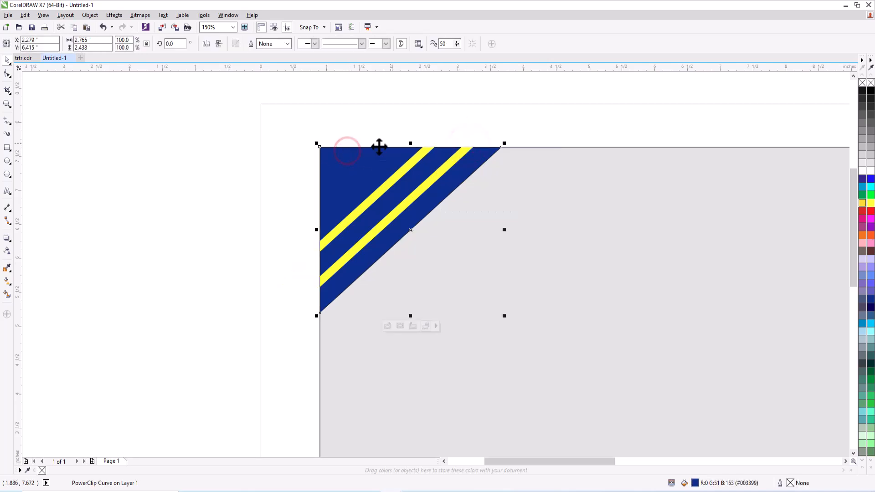
{"action": "left_click", "coordinate": [444, 131]}
{"action": "scroll", "coordinate": [444, 131], "scroll_direction": "down", "scroll_amount": 2}
{"action": "scroll", "coordinate": [445, 137], "scroll_direction": "up", "scroll_amount": 1}
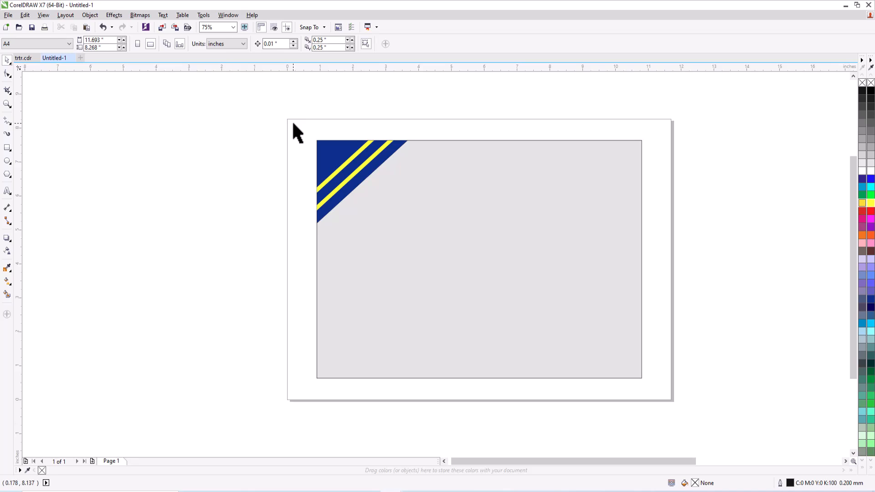
Step: Copy the striped blue corner decoration and paste a duplicate in place
{"action": "left_click_drag", "start_coordinate": [292, 123], "coordinate": [418, 245]}
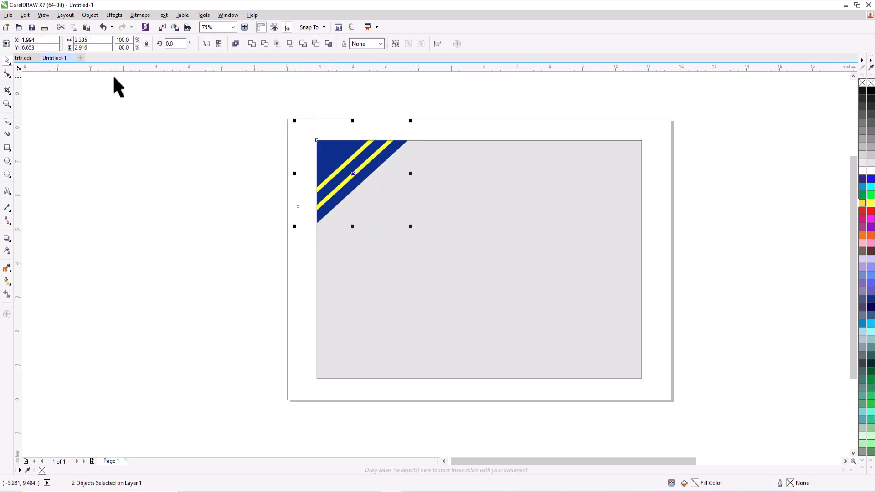
{"action": "left_click", "coordinate": [74, 30]}
{"action": "left_click", "coordinate": [87, 28]}
{"action": "left_click", "coordinate": [414, 99]}
Step: Mirror the pasted decoration vertically and horizontally and snap it into the gray rectangle's lower-right corner
{"action": "left_click", "coordinate": [341, 148]}
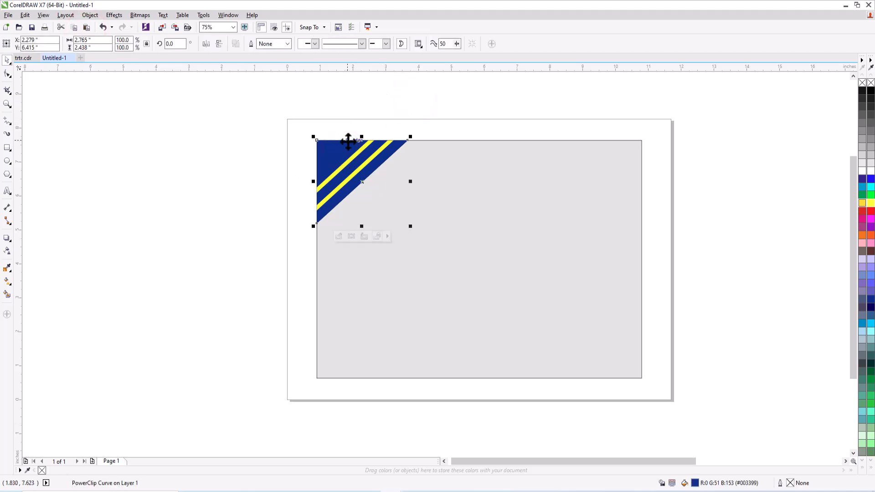
{"action": "left_click", "coordinate": [219, 44]}
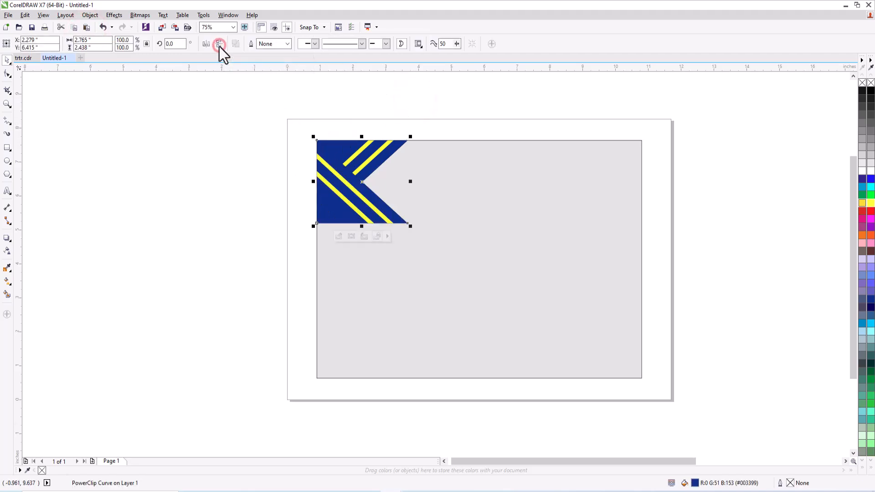
{"action": "left_click", "coordinate": [206, 44]}
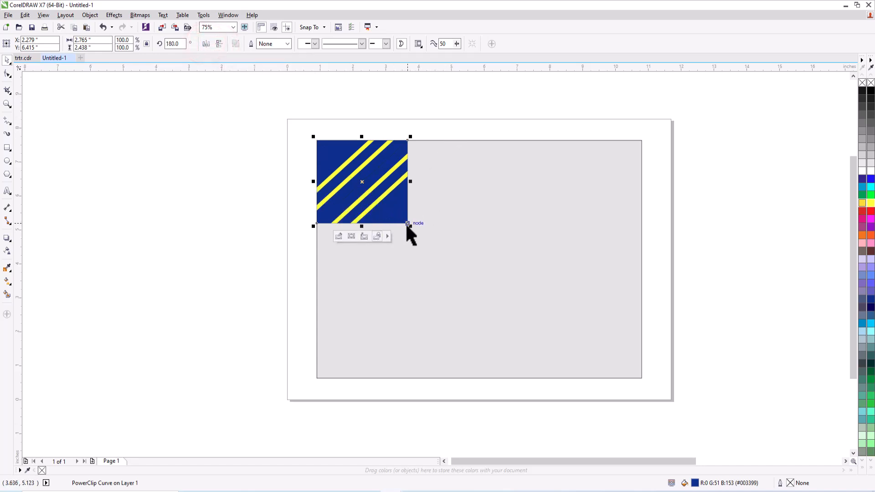
{"action": "left_click_drag", "start_coordinate": [407, 223], "coordinate": [641, 377]}
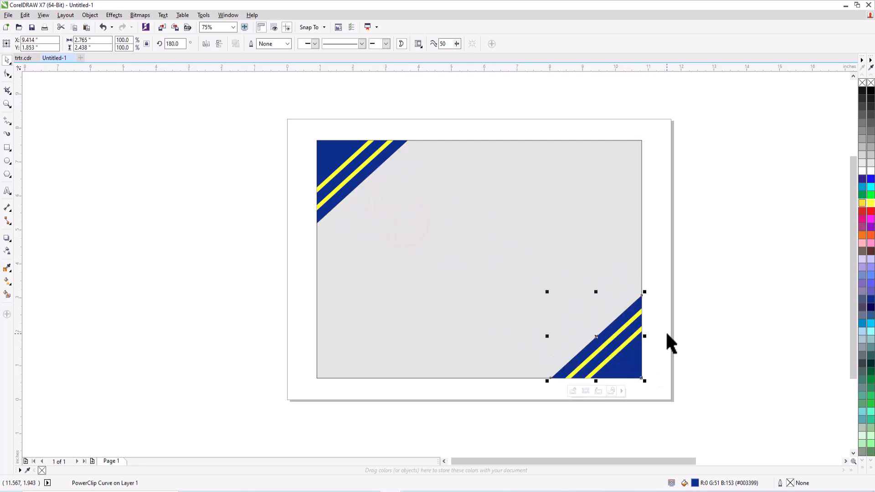
Step: Resize the two corner decorations, making the lower-right one slightly larger and the upper-left one slightly smaller
{"action": "left_click_drag", "start_coordinate": [539, 289], "coordinate": [526, 272]}
{"action": "left_click", "coordinate": [330, 154]}
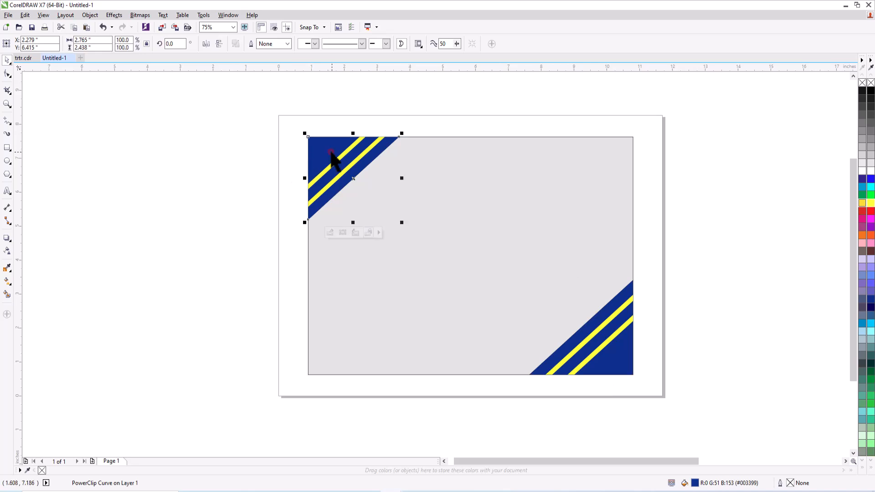
{"action": "left_click_drag", "start_coordinate": [402, 224], "coordinate": [395, 217]}
{"action": "left_click", "coordinate": [706, 192]}
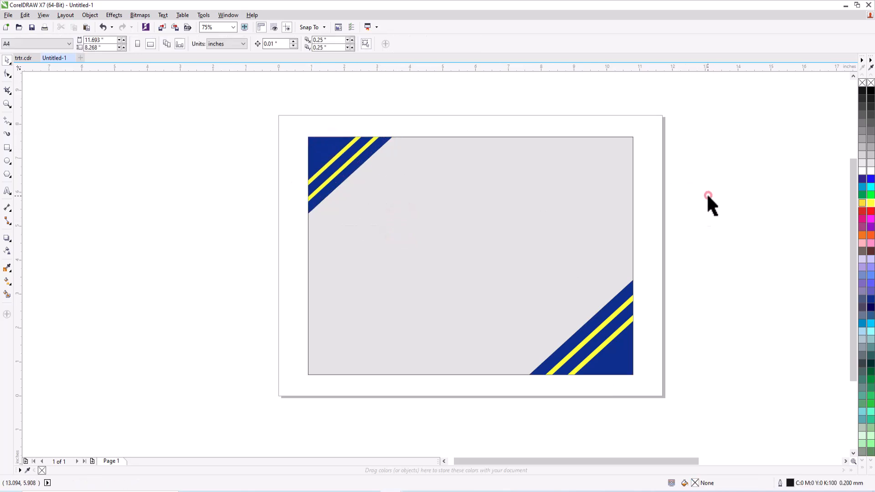
{"action": "left_click", "coordinate": [622, 336]}
{"action": "left_click_drag", "start_coordinate": [525, 279], "coordinate": [528, 281]}
{"action": "left_click", "coordinate": [714, 191]}
{"action": "left_click_drag", "start_coordinate": [387, 202], "coordinate": [288, 166]}
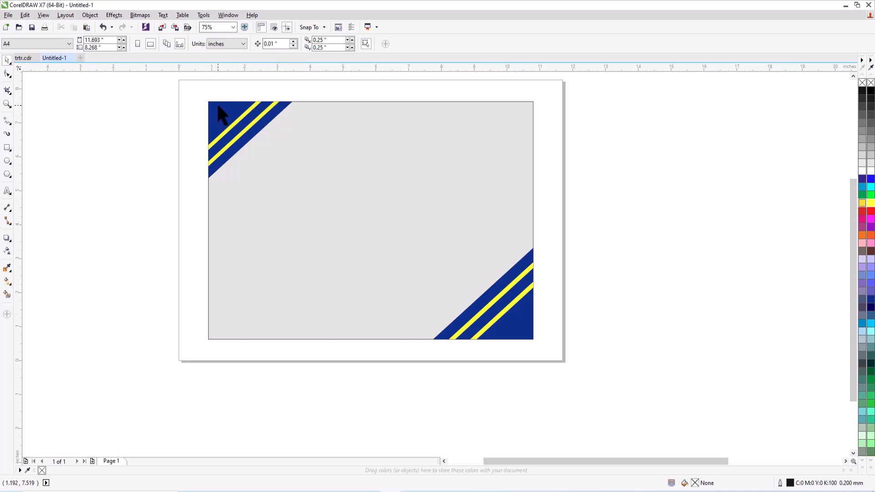
{"action": "scroll", "coordinate": [201, 98], "scroll_direction": "up", "scroll_amount": 1}
{"action": "scroll", "coordinate": [214, 113], "scroll_direction": "down", "scroll_amount": 1}
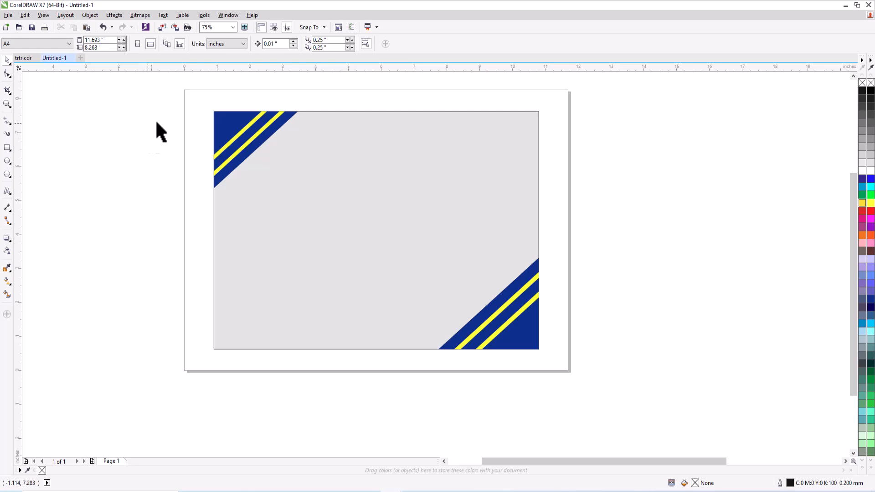
{"action": "left_click", "coordinate": [7, 104]}
{"action": "left_click_drag", "start_coordinate": [195, 102], "coordinate": [546, 358]}
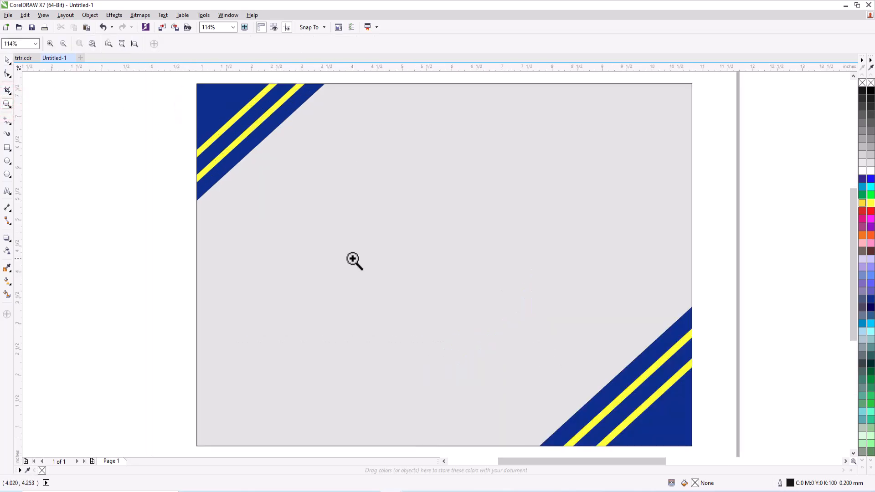
{"action": "left_click", "coordinate": [7, 60]}
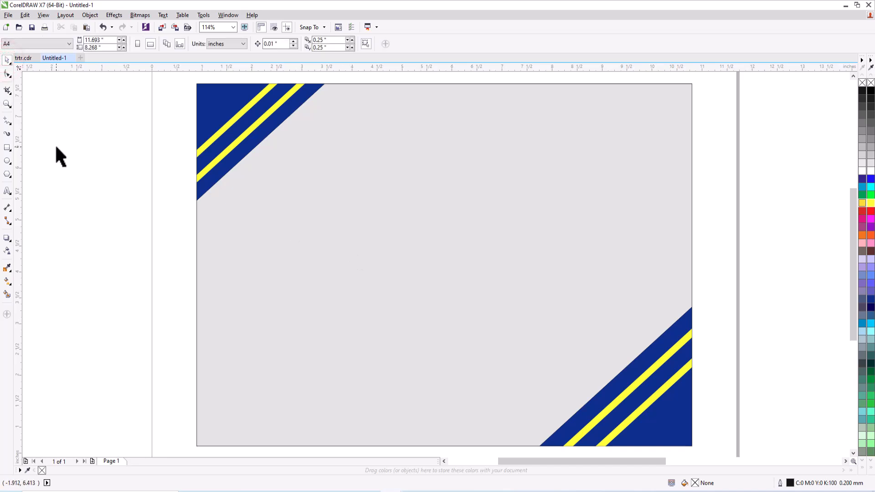
Step: Draw a three-sided polygon about 2.07 by 1.79 inches and snap its base corner to the gray rectangle's lower-left corner
{"action": "left_click", "coordinate": [8, 177]}
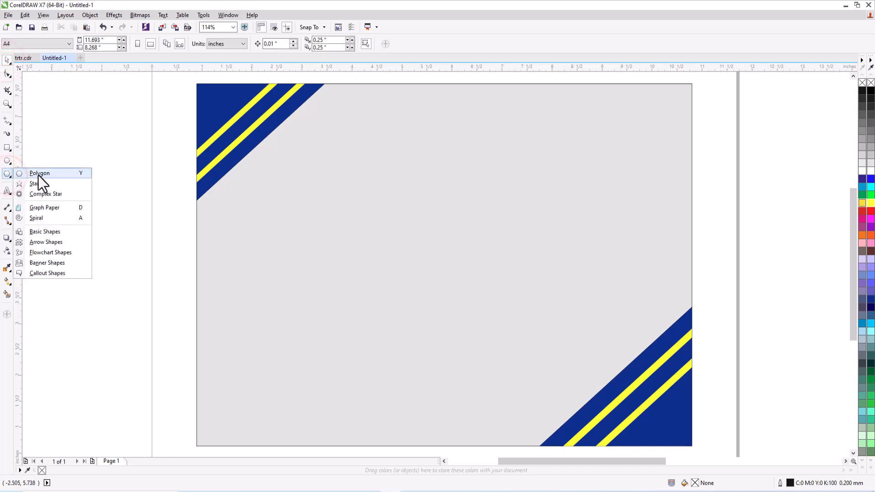
{"action": "left_click", "coordinate": [50, 176]}
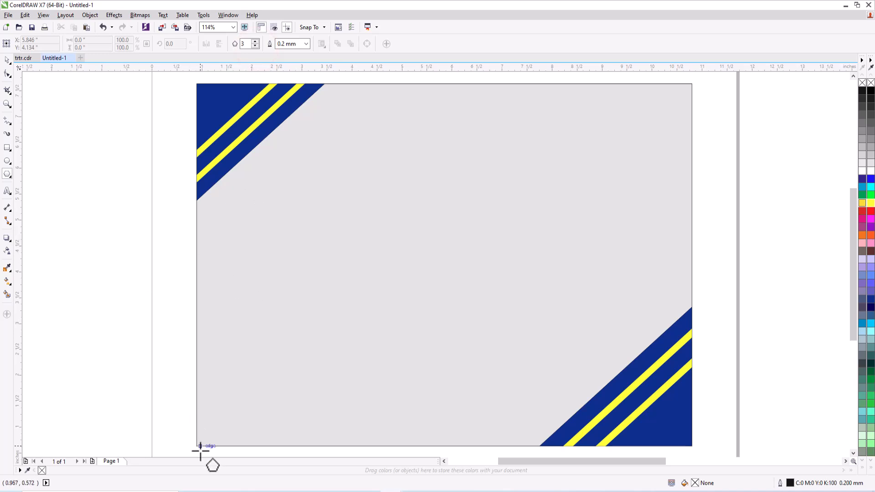
{"action": "scroll", "coordinate": [199, 453], "scroll_direction": "down", "scroll_amount": 2}
{"action": "scroll", "coordinate": [196, 449], "scroll_direction": "up", "scroll_amount": 3}
{"action": "scroll", "coordinate": [196, 449], "scroll_direction": "down", "scroll_amount": 3}
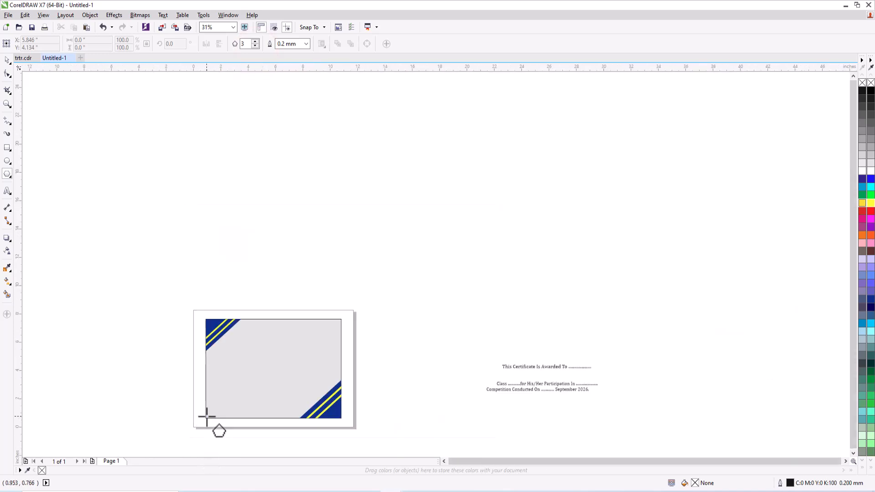
{"action": "scroll", "coordinate": [203, 426], "scroll_direction": "up", "scroll_amount": 3}
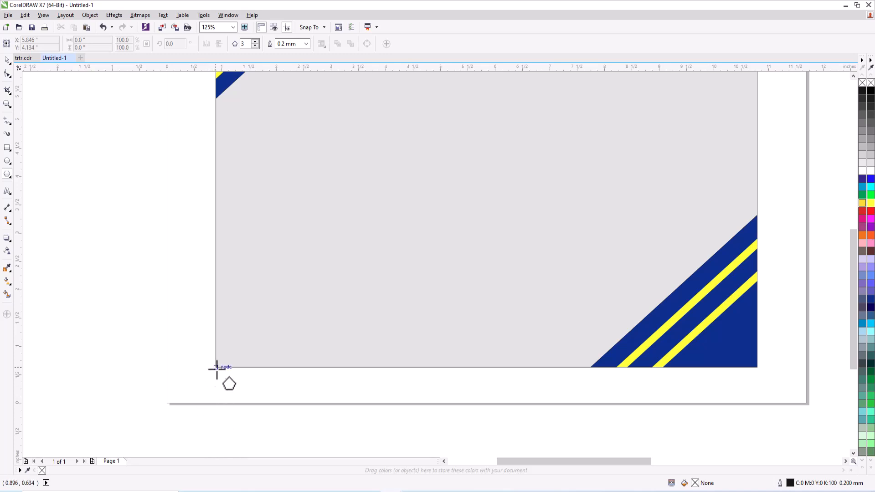
{"action": "left_click_drag", "start_coordinate": [216, 366], "coordinate": [270, 434]}
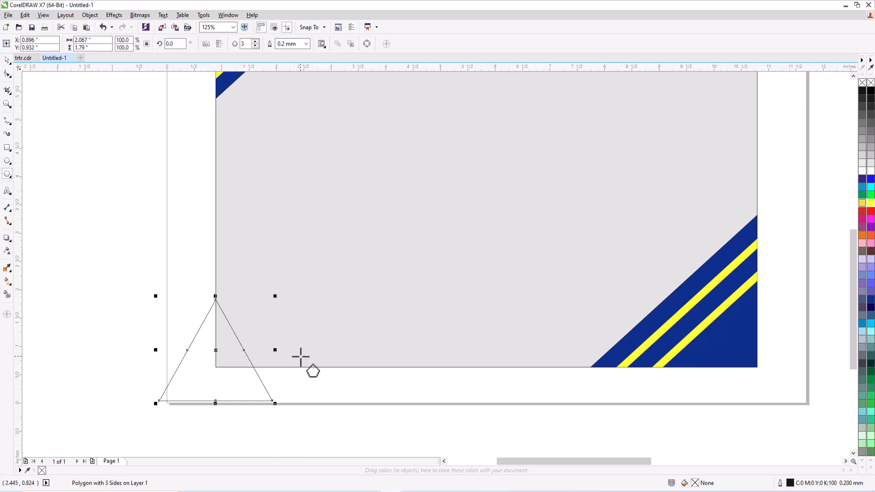
{"action": "left_click", "coordinate": [7, 60]}
{"action": "left_click_drag", "start_coordinate": [158, 402], "coordinate": [217, 369]}
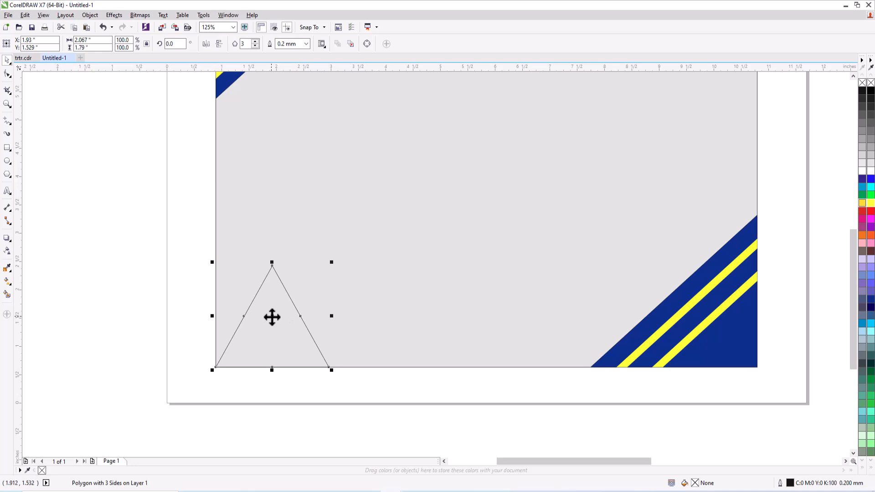
Step: Move the triangle along the rectangle's lower edge, shrink it to about 1.56 by 1.35 inches, and fill it orange (#FF9933)
{"action": "left_click_drag", "start_coordinate": [271, 317], "coordinate": [331, 330]}
{"action": "left_click_drag", "start_coordinate": [393, 262], "coordinate": [370, 288]}
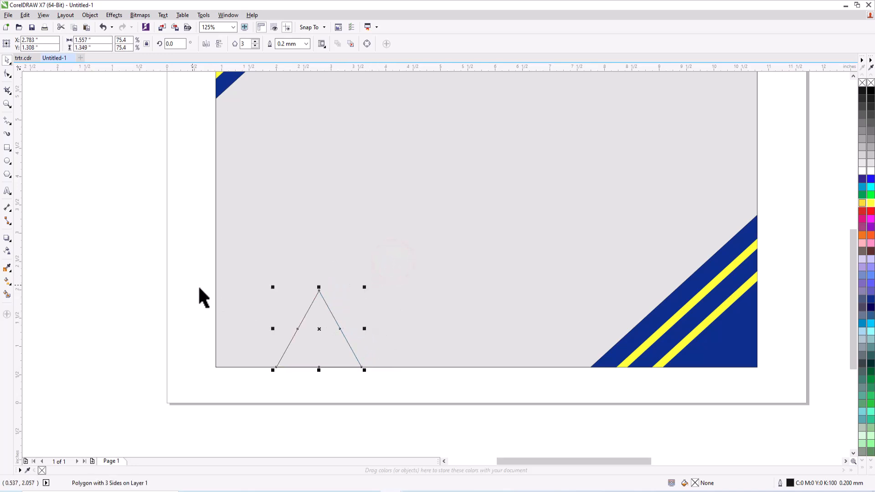
{"action": "left_click", "coordinate": [332, 341]}
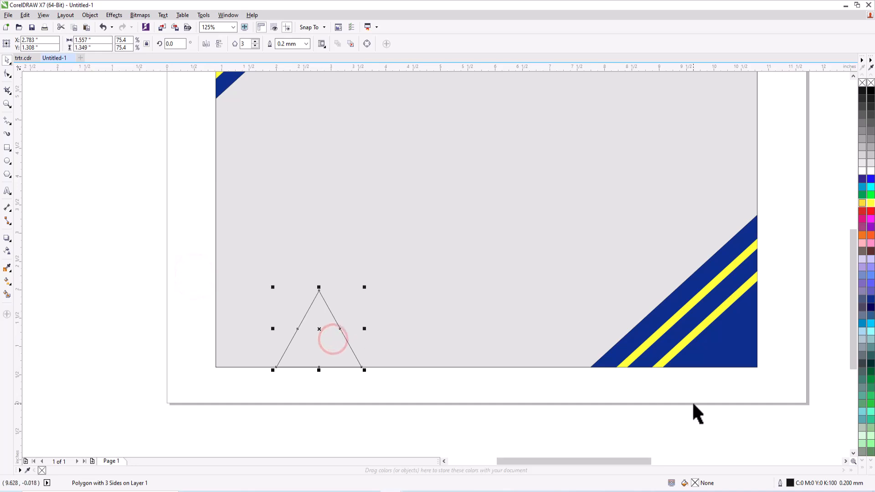
{"action": "scroll", "coordinate": [870, 233], "scroll_direction": "down", "scroll_amount": 5}
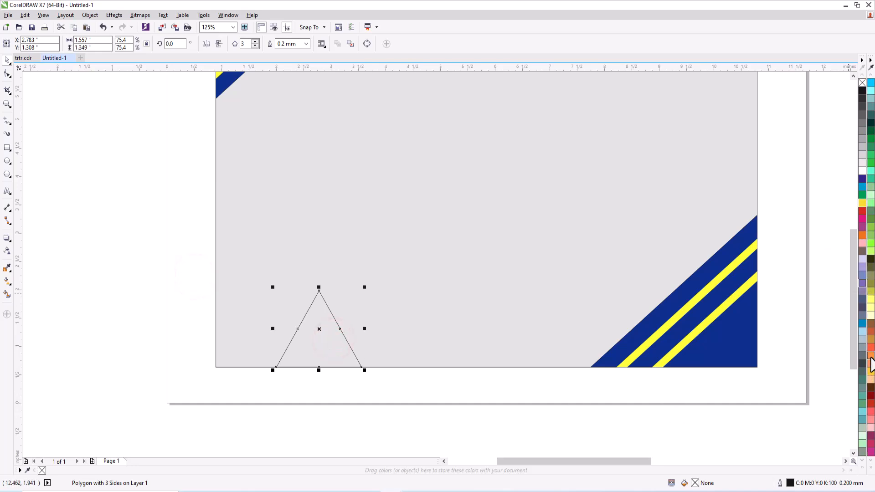
{"action": "left_click", "coordinate": [871, 356]}
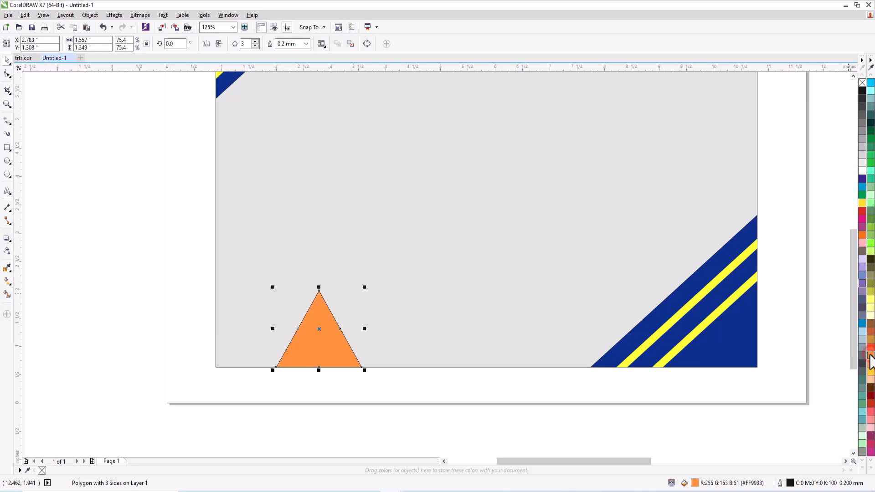
Step: Duplicate the orange triangle slightly to its right and fill the copy dark blue (#003399)
{"action": "left_click_drag", "start_coordinate": [321, 329], "coordinate": [336, 330]}
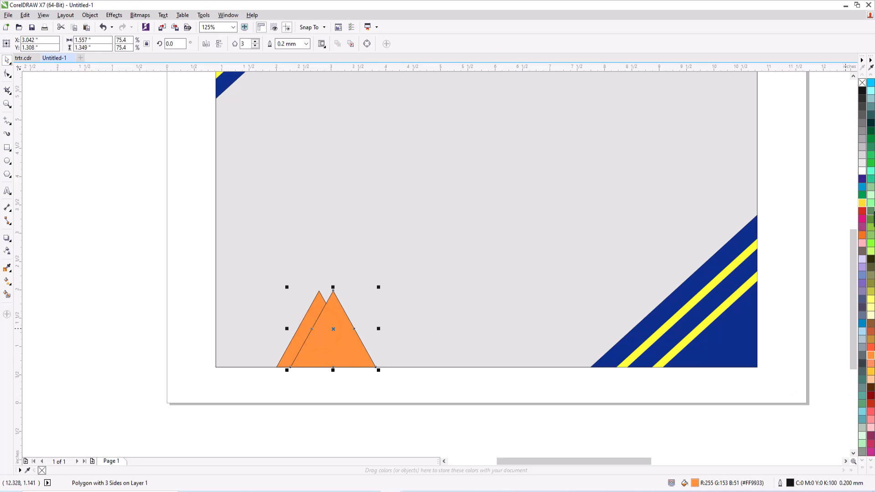
{"action": "left_click", "coordinate": [870, 219]}
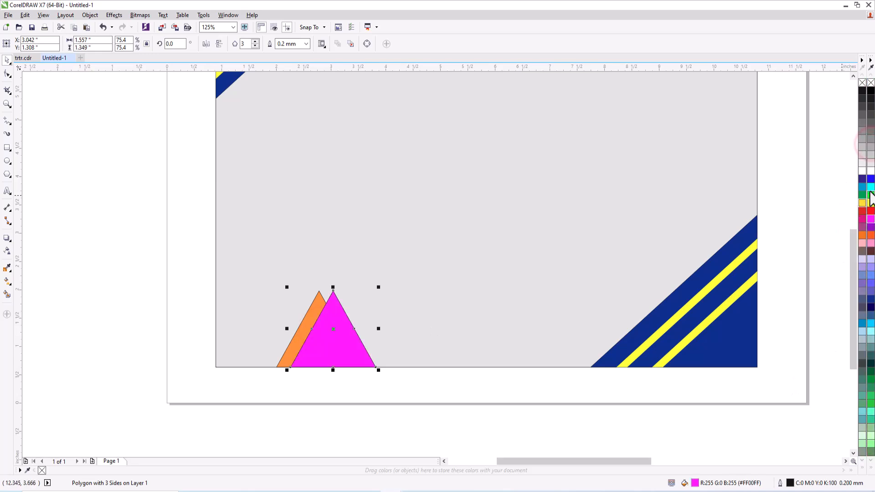
{"action": "left_click", "coordinate": [871, 180]}
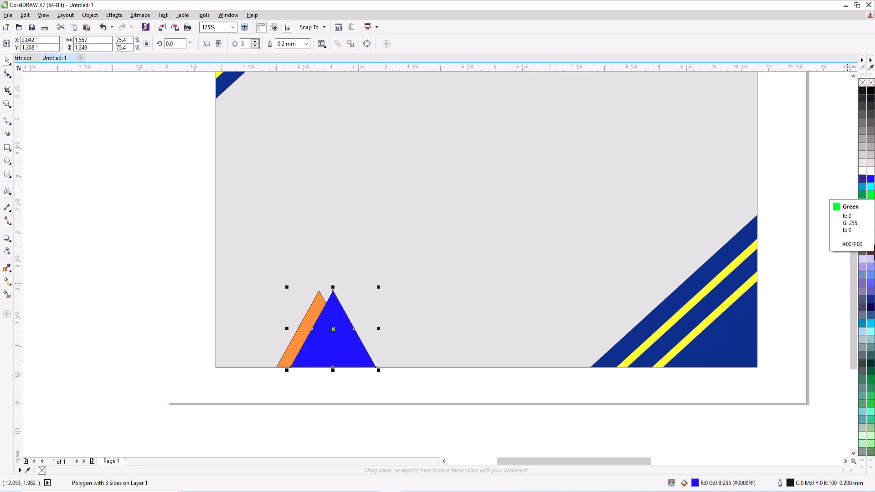
{"action": "left_click", "coordinate": [870, 300]}
{"action": "left_click", "coordinate": [404, 388]}
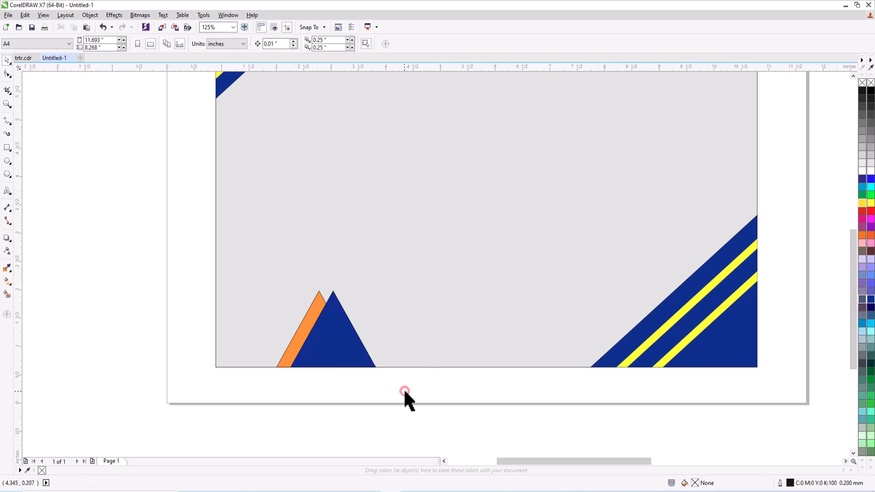
Step: Remove the outlines from both triangles and place the dark blue one behind the orange one
{"action": "left_click_drag", "start_coordinate": [194, 271], "coordinate": [384, 410]}
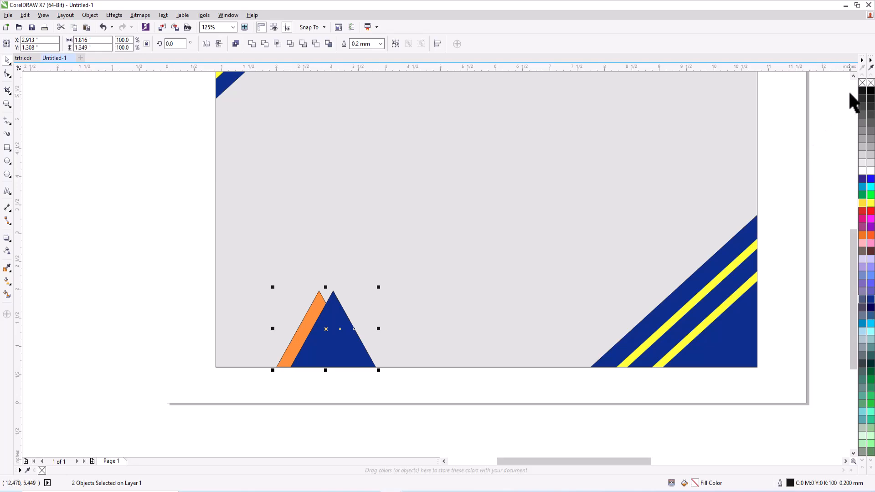
{"action": "right_click", "coordinate": [862, 82]}
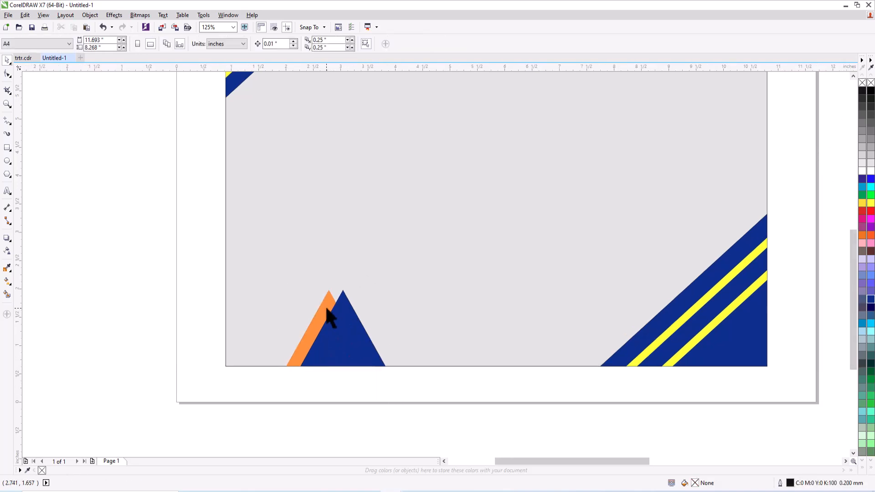
{"action": "left_click", "coordinate": [326, 307]}
{"action": "left_click", "coordinate": [374, 355]}
{"action": "right_click", "coordinate": [374, 355]}
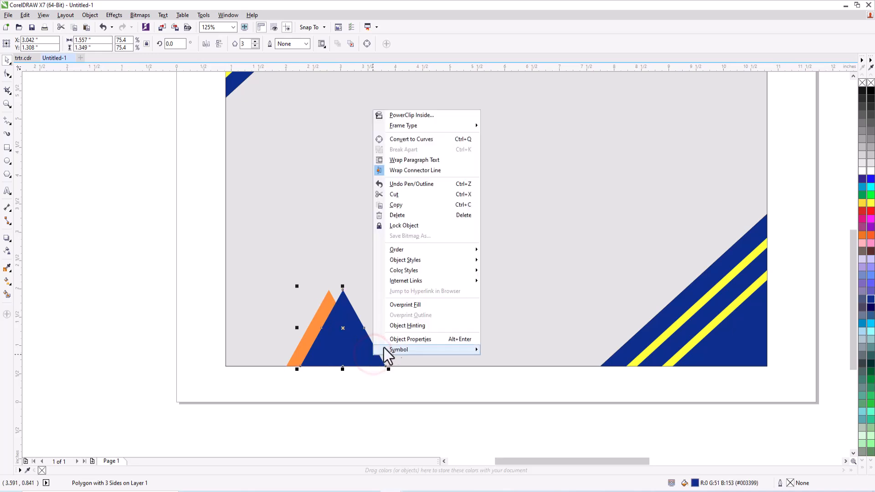
{"action": "mouse_move", "coordinate": [409, 246]}
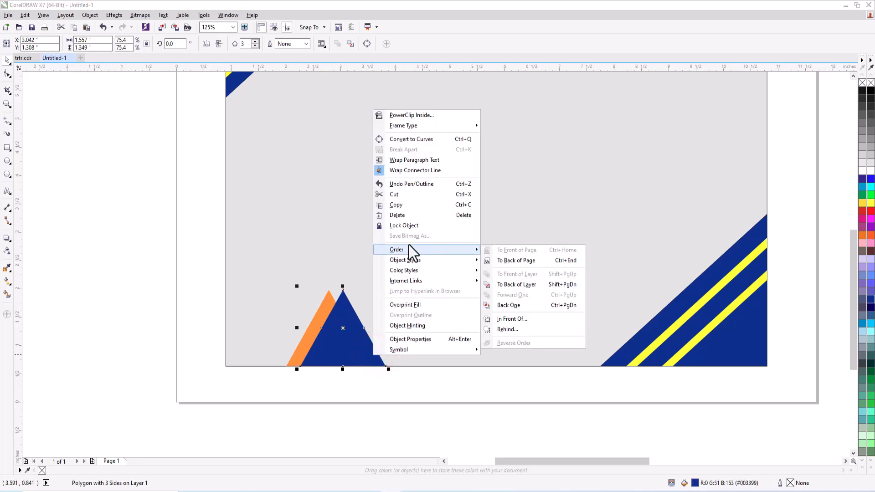
{"action": "left_click", "coordinate": [522, 306]}
Step: Nudge the dark blue triangle left to leave a narrower blue strip beside the orange triangle
{"action": "left_click", "coordinate": [393, 299]}
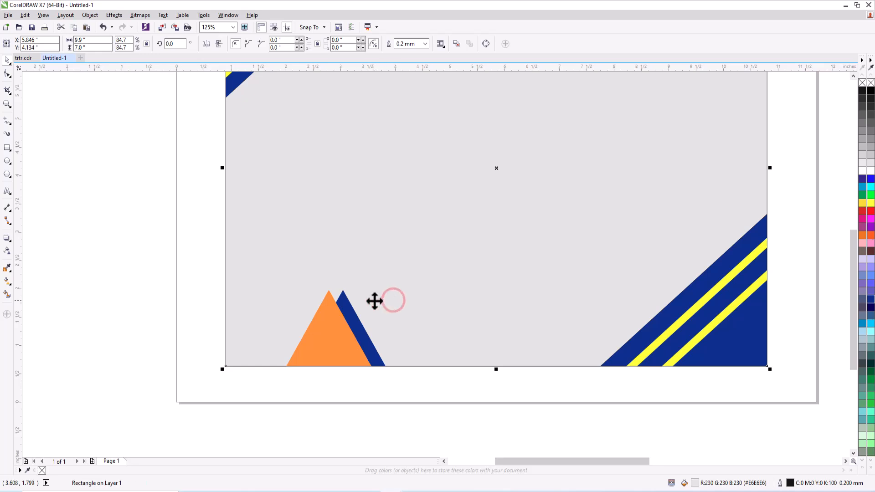
{"action": "left_click", "coordinate": [207, 297]}
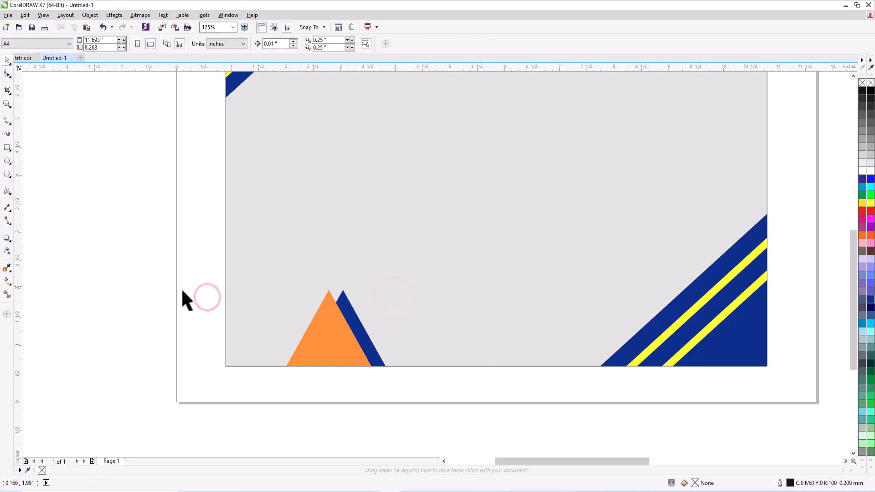
{"action": "left_click_drag", "start_coordinate": [201, 272], "coordinate": [403, 398]}
{"action": "left_click", "coordinate": [403, 307]}
{"action": "left_click", "coordinate": [404, 305]}
{"action": "left_click", "coordinate": [356, 320]}
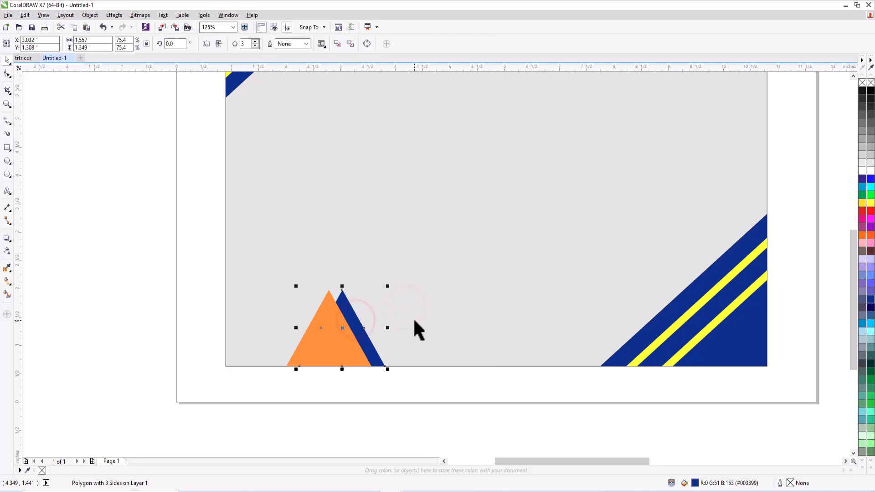
{"action": "key", "text": "Left"}
{"action": "key", "text": "Left"}
{"action": "key", "text": "Left"}
{"action": "left_click", "coordinate": [195, 278]}
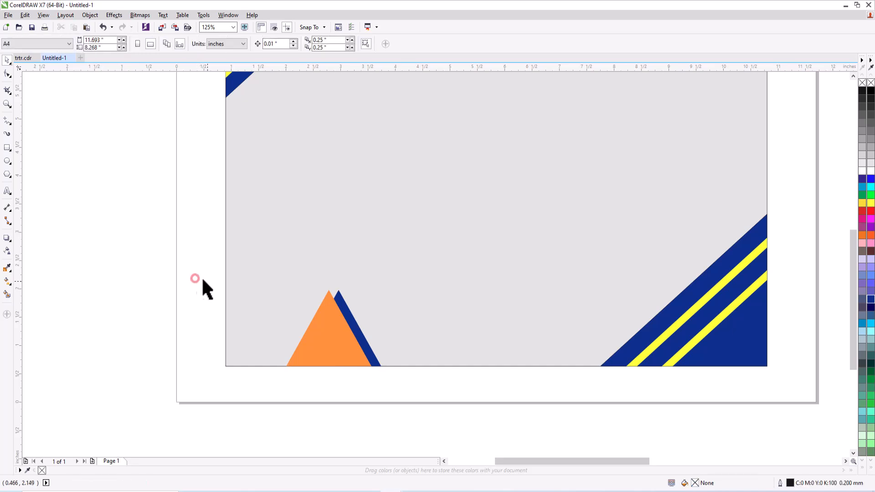
Step: Copy and paste the two triangles together and move the duplicate pair near the gray rectangle's upper-right corner
{"action": "scroll", "coordinate": [195, 275], "scroll_direction": "down", "scroll_amount": 3}
{"action": "left_click_drag", "start_coordinate": [227, 275], "coordinate": [347, 357]}
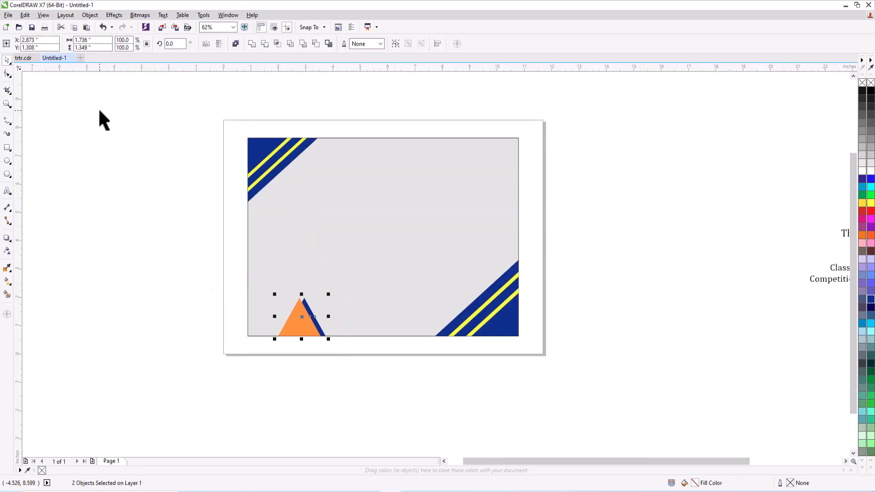
{"action": "left_click", "coordinate": [73, 30]}
{"action": "left_click", "coordinate": [87, 27]}
{"action": "left_click_drag", "start_coordinate": [302, 310], "coordinate": [489, 161]}
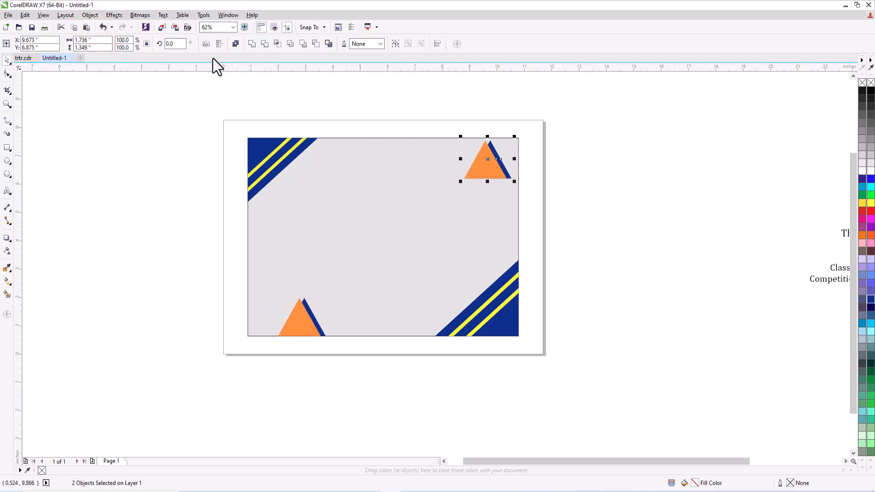
Step: Mirror the duplicated triangle pair vertically and snap it into the gray rectangle's upper-right corner
{"action": "left_click", "coordinate": [221, 42]}
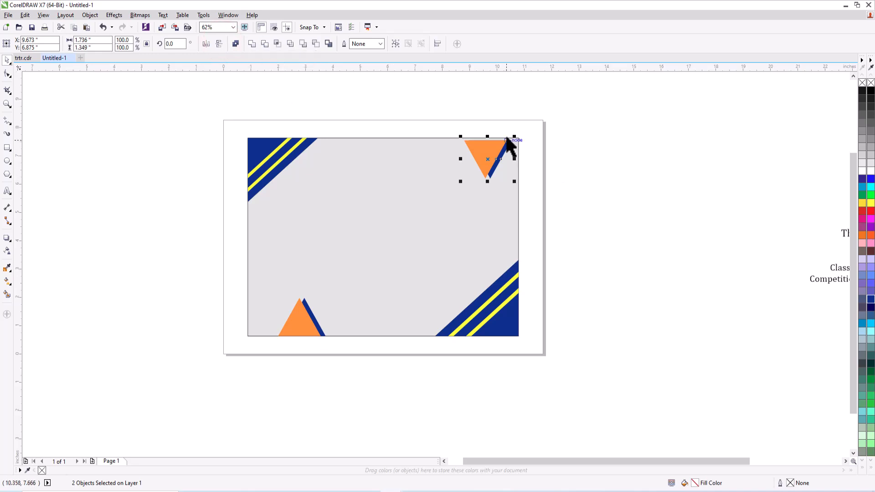
{"action": "scroll", "coordinate": [533, 127], "scroll_direction": "up", "scroll_amount": 4}
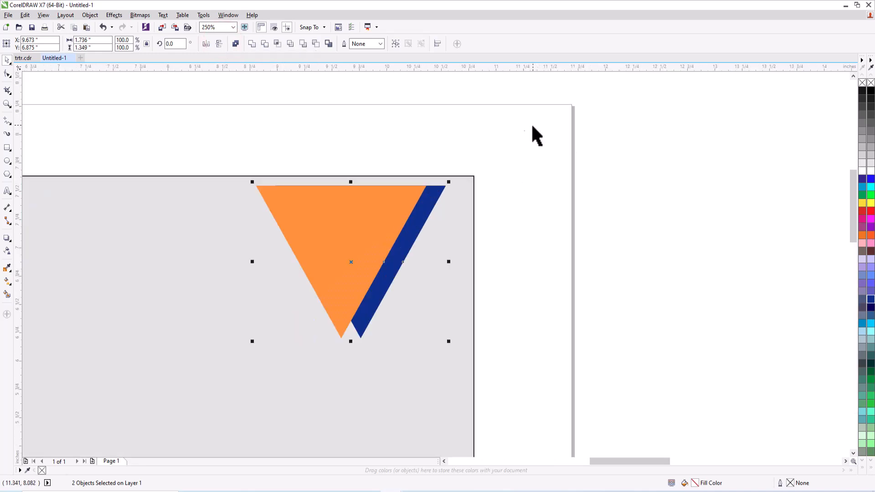
{"action": "left_click_drag", "start_coordinate": [445, 187], "coordinate": [474, 177]}
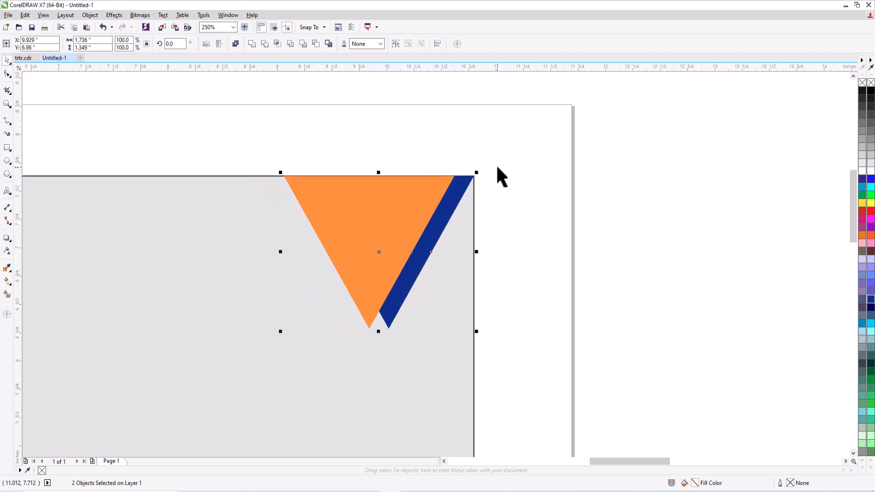
Step: Nudge the upper triangle pair left along the top edge and shrink it to about 1.21 by 0.94 inches
{"action": "scroll", "coordinate": [332, 193], "scroll_direction": "down", "scroll_amount": 5}
{"action": "scroll", "coordinate": [314, 191], "scroll_direction": "up", "scroll_amount": 1}
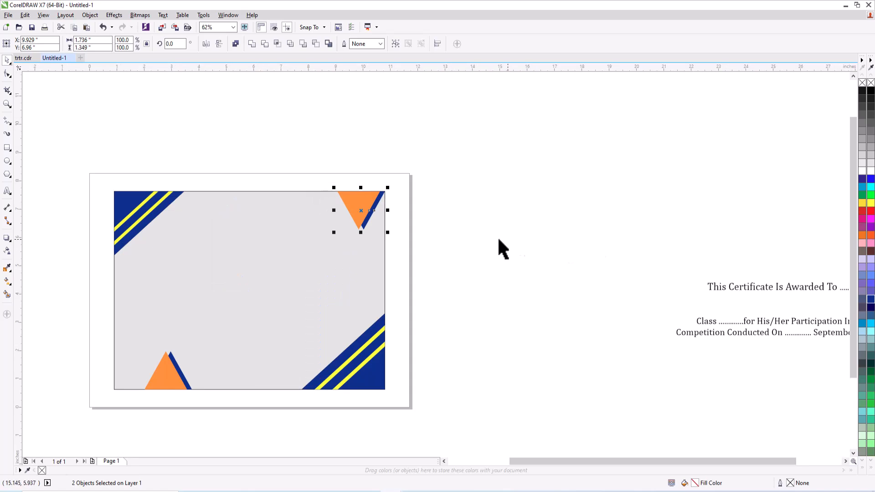
{"action": "key", "text": "Left"}
{"action": "key", "text": "Left"}
{"action": "key", "text": "Left"}
{"action": "key", "text": "Left"}
{"action": "key", "text": "Left"}
{"action": "key", "text": "Left"}
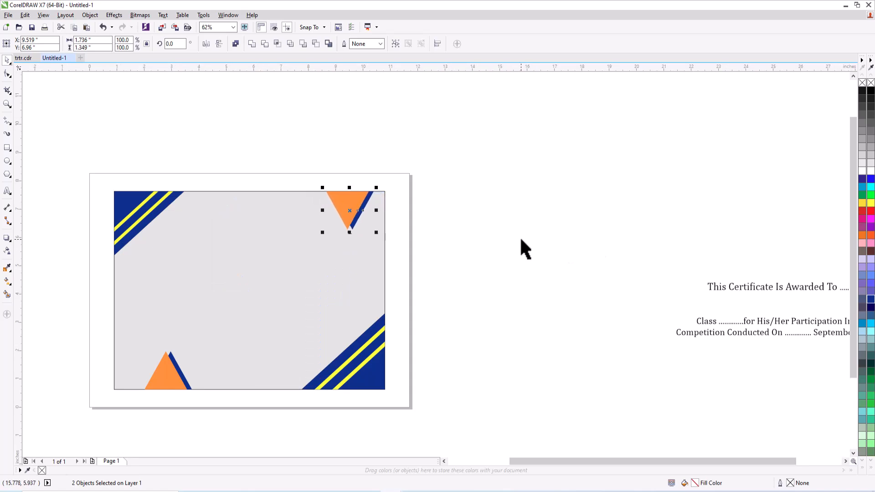
{"action": "key", "text": "Left"}
{"action": "key", "text": "Left"}
{"action": "key", "text": "Left"}
{"action": "key", "text": "Left"}
{"action": "key", "text": "Left"}
{"action": "key", "text": "Right"}
{"action": "key", "text": "Right"}
{"action": "left_click_drag", "start_coordinate": [312, 232], "coordinate": [323, 222]}
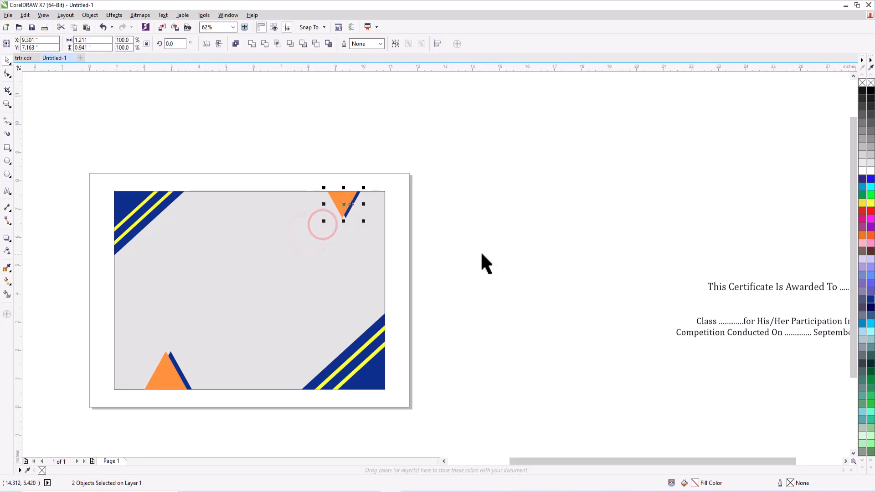
Step: Nudge the lower-left triangle pair left along the bottom edge and shrink it to about 1.46 by 1.14 inches
{"action": "left_click_drag", "start_coordinate": [90, 339], "coordinate": [226, 408]}
{"action": "key", "text": "Left"}
{"action": "key", "text": "Left"}
{"action": "key", "text": "Left"}
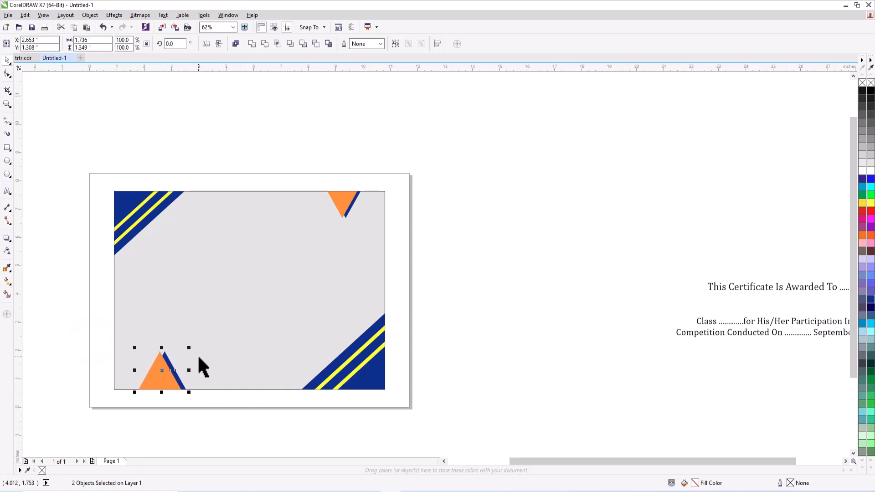
{"action": "left_click_drag", "start_coordinate": [189, 347], "coordinate": [181, 353]}
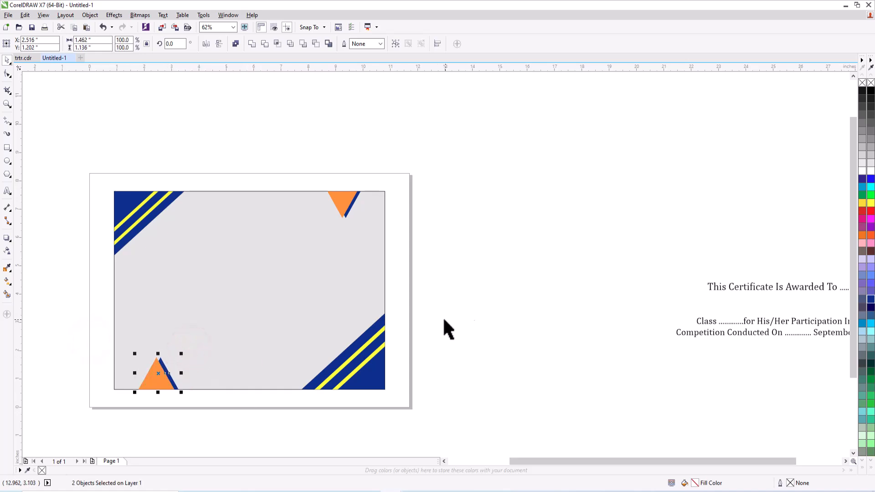
{"action": "left_click", "coordinate": [465, 311]}
Step: Add the artistic text "CERTIFICATE" and position it near the top centre of the gray rectangle
{"action": "scroll", "coordinate": [413, 257], "scroll_direction": "down", "scroll_amount": 4}
{"action": "scroll", "coordinate": [363, 262], "scroll_direction": "up", "scroll_amount": 4}
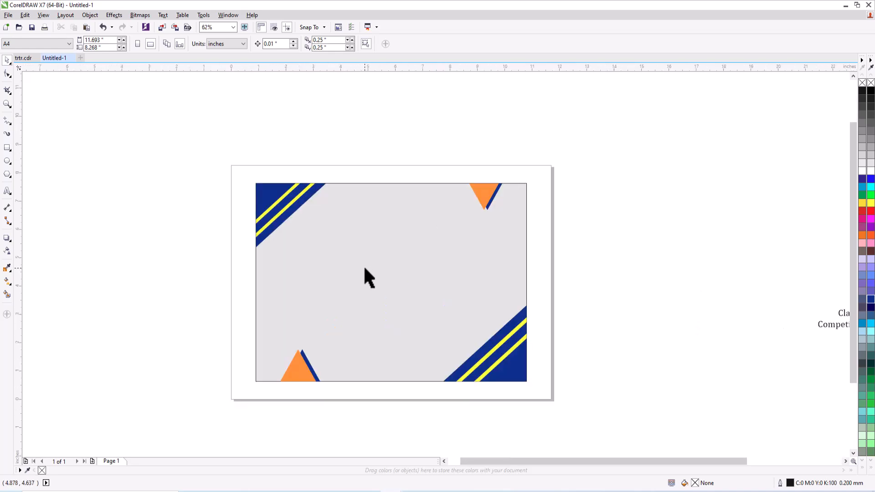
{"action": "scroll", "coordinate": [418, 361], "scroll_direction": "up", "scroll_amount": 3}
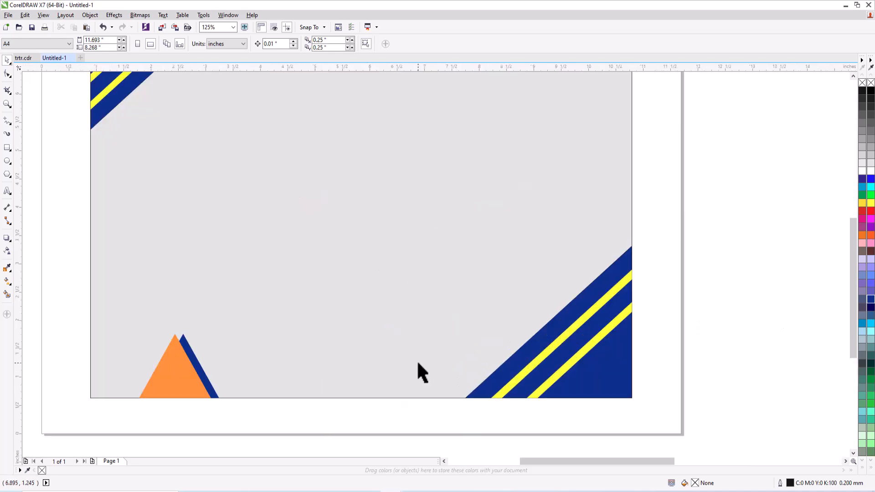
{"action": "scroll", "coordinate": [408, 346], "scroll_direction": "down", "scroll_amount": 3}
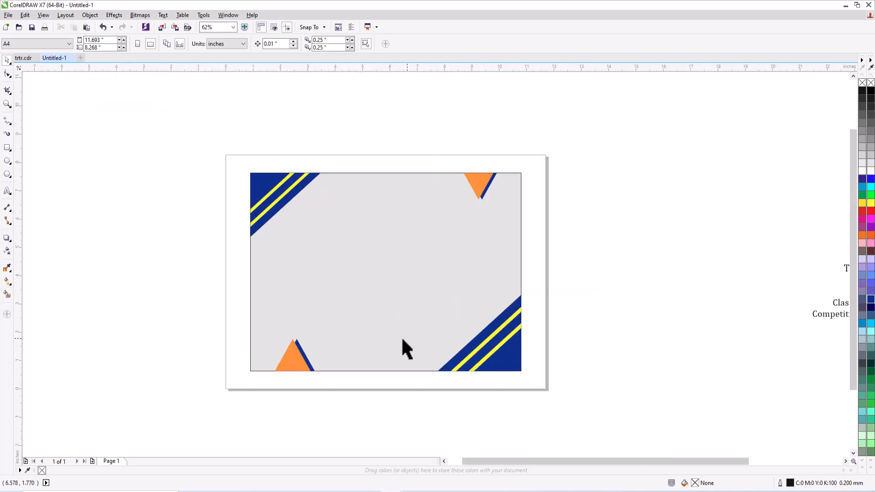
{"action": "left_click", "coordinate": [7, 190]}
{"action": "left_click", "coordinate": [314, 217]}
{"action": "type", "text": "CERTIFICATE"}
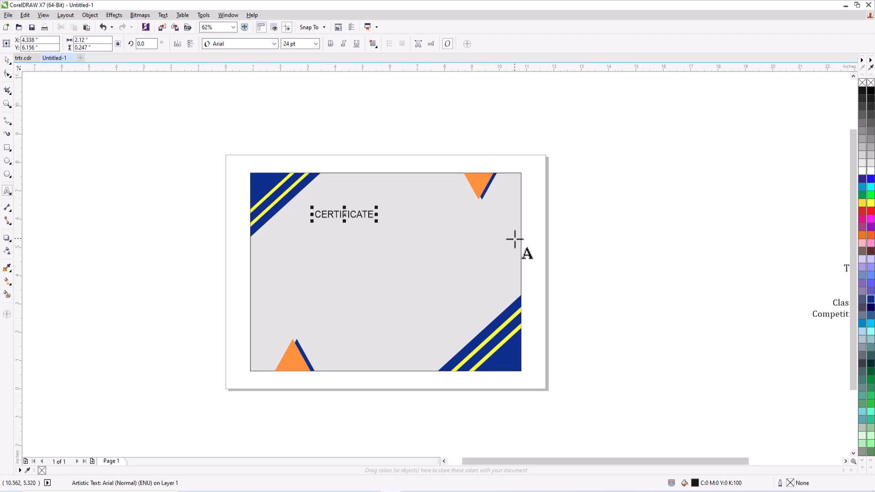
{"action": "left_click_drag", "start_coordinate": [344, 214], "coordinate": [383, 204]}
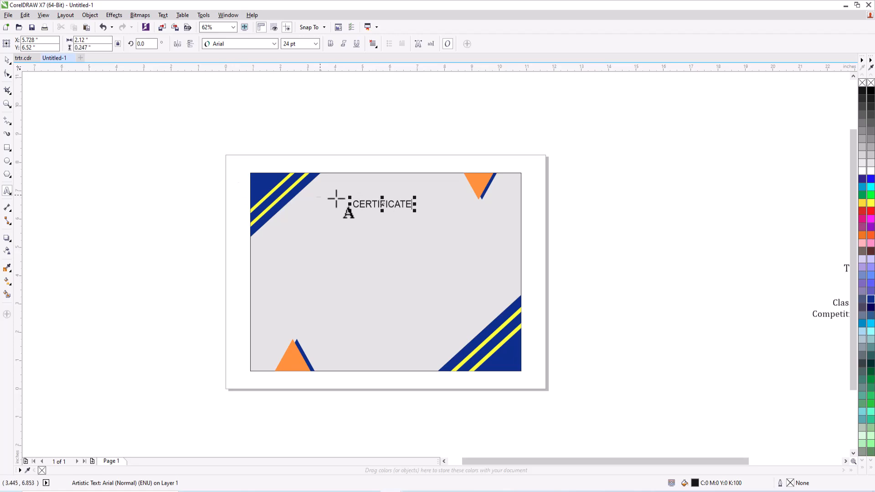
Step: Change the font of the CERTIFICATE heading to Cambria (Bold)
{"action": "left_click", "coordinate": [273, 43]}
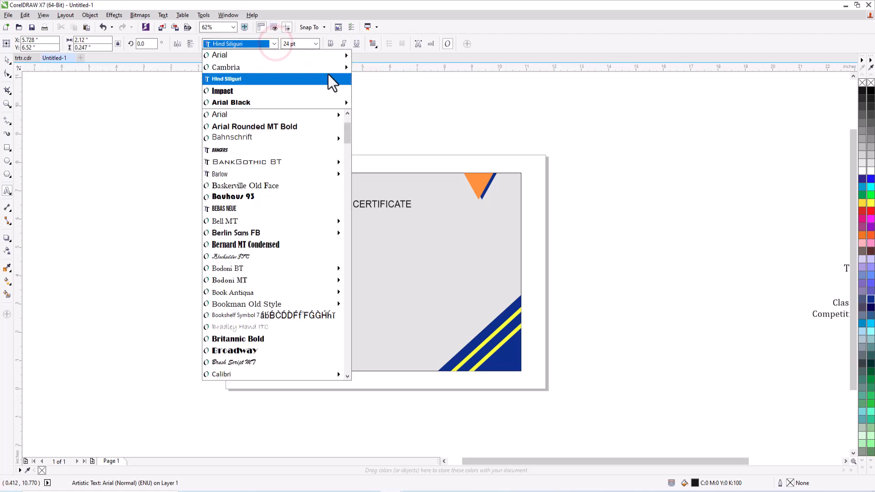
{"action": "left_click_drag", "start_coordinate": [488, 115], "coordinate": [447, 181]}
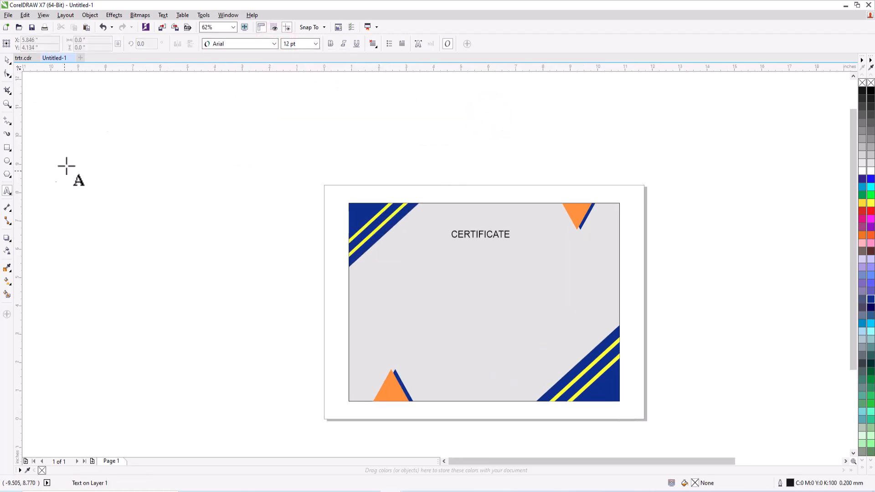
{"action": "left_click", "coordinate": [7, 104]}
{"action": "left_click", "coordinate": [501, 237]}
{"action": "left_click", "coordinate": [6, 190]}
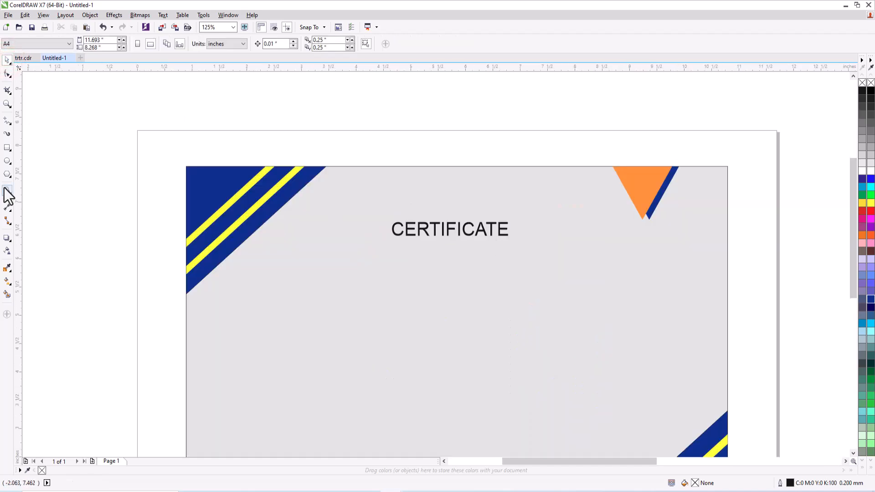
{"action": "left_click", "coordinate": [390, 228]}
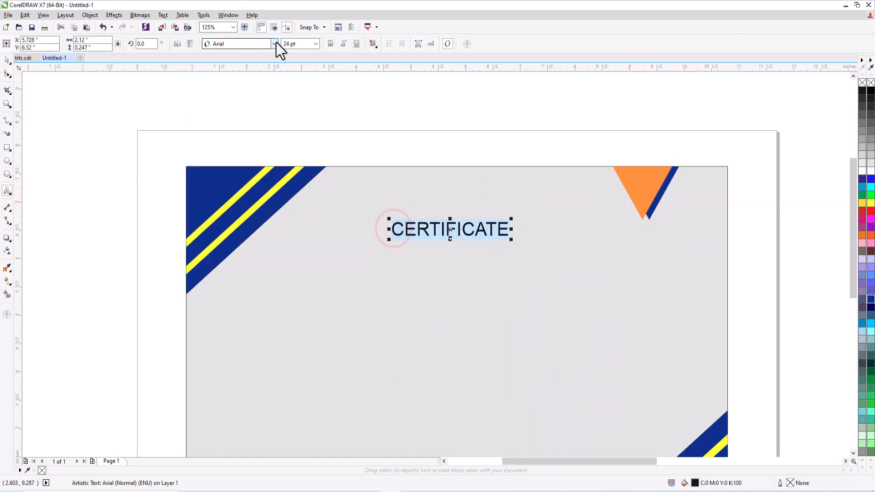
{"action": "left_click", "coordinate": [274, 43]}
{"action": "mouse_move", "coordinate": [255, 67]}
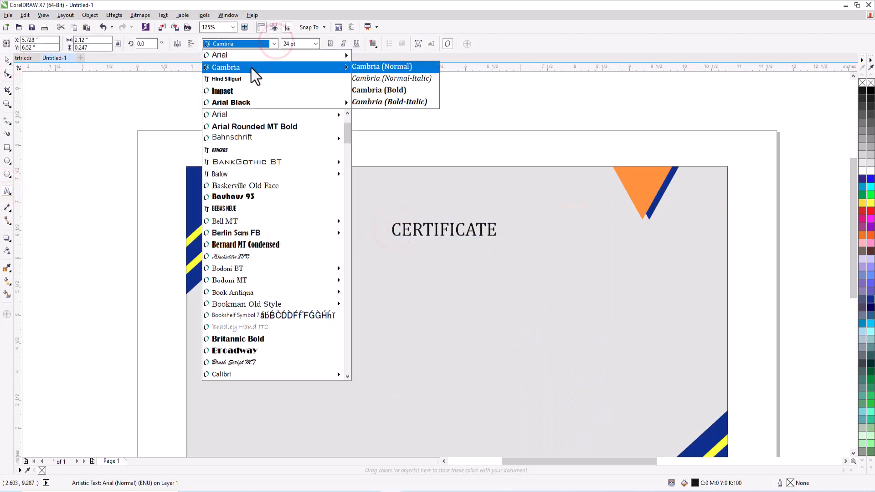
{"action": "left_click", "coordinate": [394, 90]}
Step: Enlarge the CERTIFICATE heading to span roughly the middle third of the gray rectangle and centre it near the top edge
{"action": "left_click", "coordinate": [7, 59]}
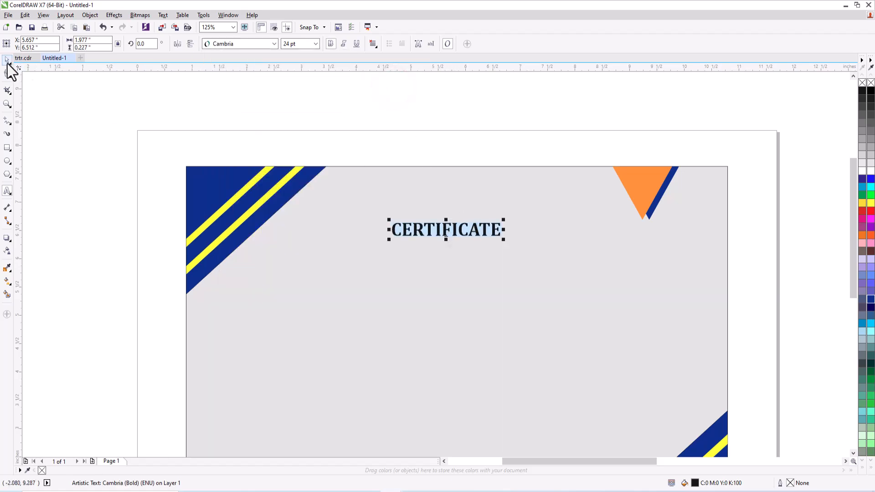
{"action": "left_click_drag", "start_coordinate": [447, 229], "coordinate": [457, 225]}
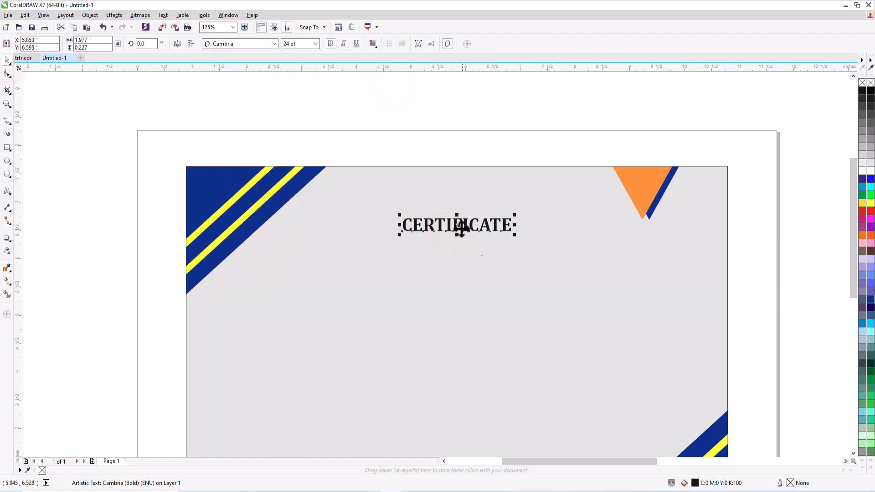
{"action": "left_click_drag", "start_coordinate": [513, 232], "coordinate": [463, 244]}
{"action": "scroll", "coordinate": [433, 230], "scroll_direction": "down", "scroll_amount": 2}
{"action": "scroll", "coordinate": [434, 230], "scroll_direction": "up", "scroll_amount": 1}
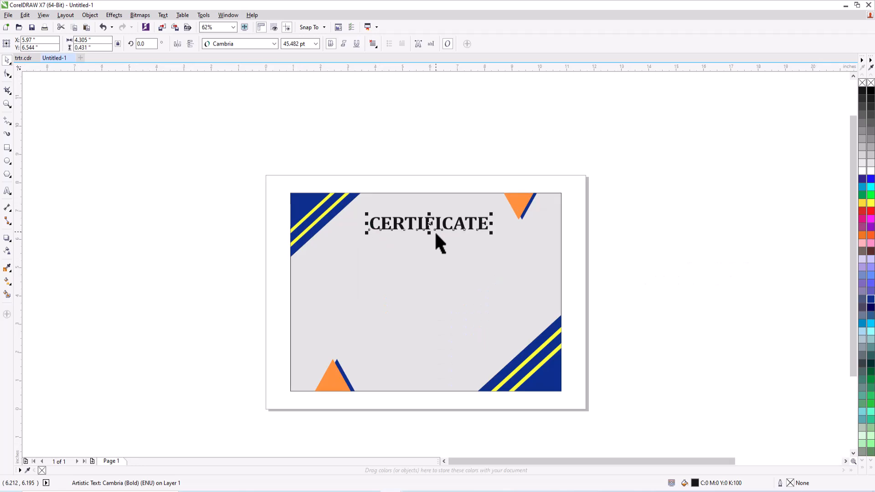
{"action": "left_click_drag", "start_coordinate": [490, 214], "coordinate": [486, 216]}
{"action": "left_click_drag", "start_coordinate": [419, 226], "coordinate": [427, 226]}
{"action": "left_click", "coordinate": [599, 179]}
{"action": "scroll", "coordinate": [474, 196], "scroll_direction": "down", "scroll_amount": 2}
{"action": "scroll", "coordinate": [474, 197], "scroll_direction": "up", "scroll_amount": 1}
{"action": "scroll", "coordinate": [474, 197], "scroll_direction": "down", "scroll_amount": 1}
{"action": "scroll", "coordinate": [423, 196], "scroll_direction": "up", "scroll_amount": 3}
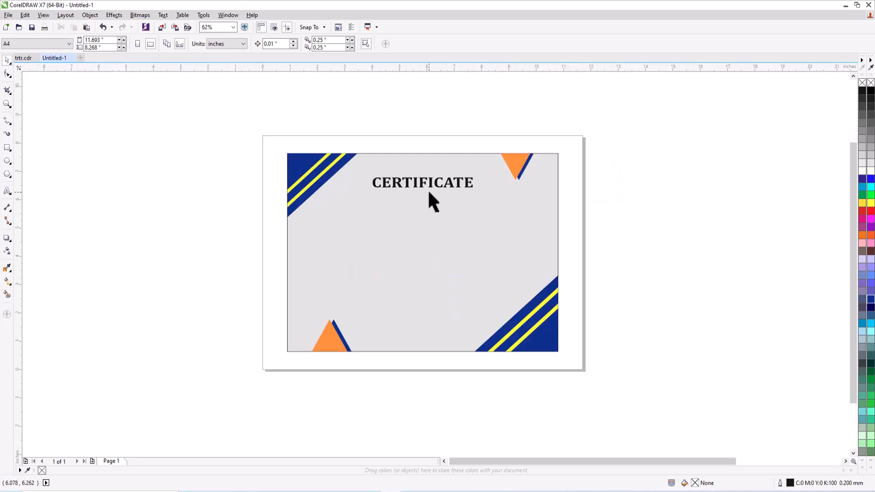
{"action": "scroll", "coordinate": [432, 200], "scroll_direction": "down", "scroll_amount": 1}
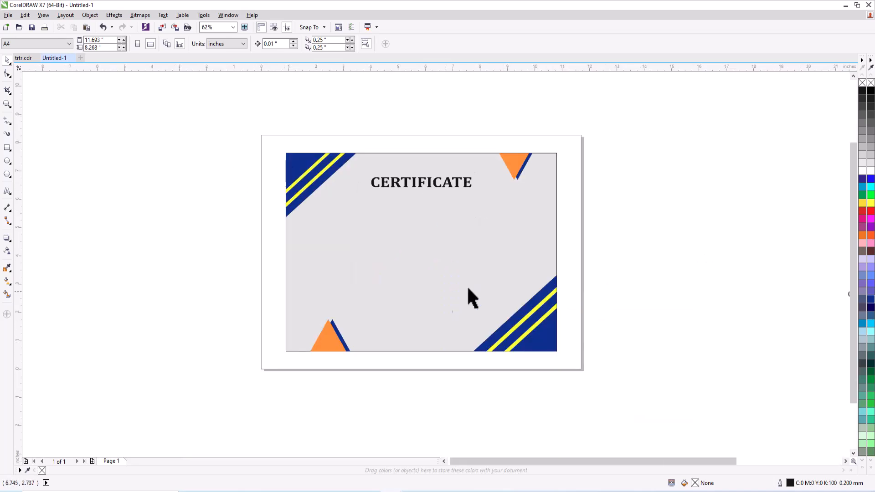
{"action": "left_click_drag", "start_coordinate": [269, 144], "coordinate": [367, 242]}
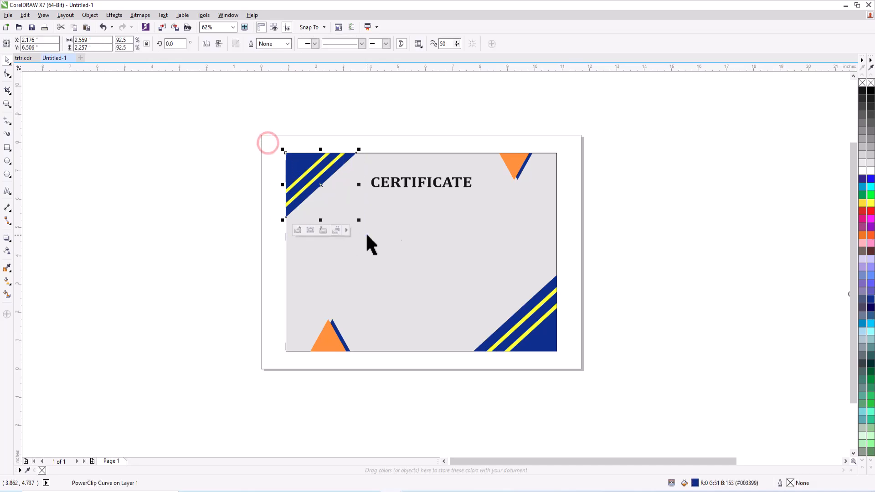
{"action": "key", "text": "shift+F2"}
{"action": "scroll", "coordinate": [330, 151], "scroll_direction": "down", "scroll_amount": 2}
{"action": "left_click_drag", "start_coordinate": [574, 373], "coordinate": [446, 269]}
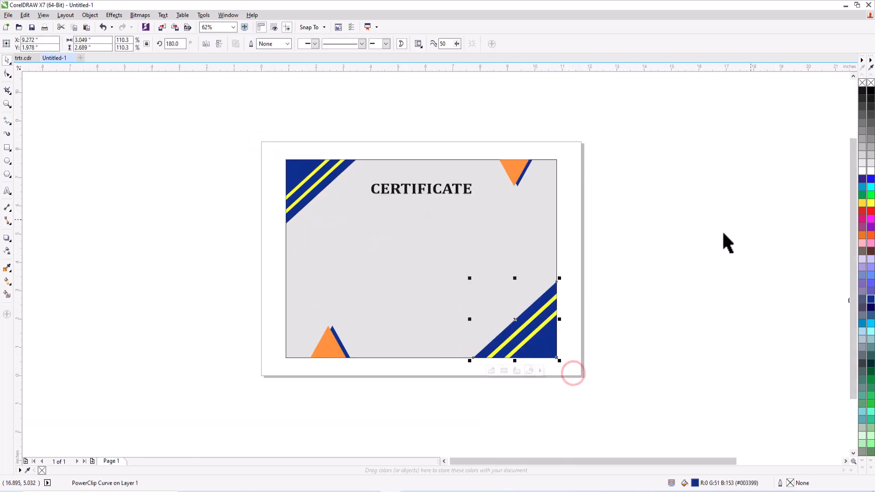
{"action": "left_click", "coordinate": [623, 246]}
Step: Remove the outline from the gray background rectangle
{"action": "left_click", "coordinate": [326, 220]}
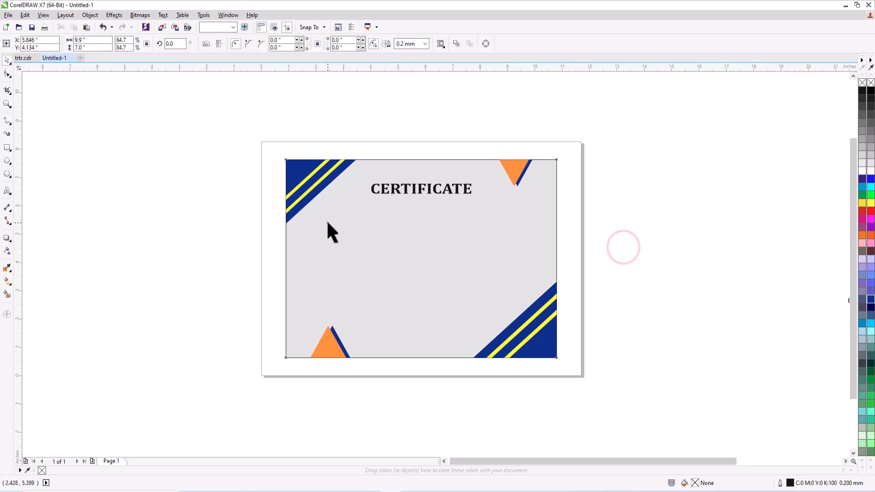
{"action": "right_click", "coordinate": [862, 82]}
Step: Draw an inset border rectangle about 9.12 by 6.13 inches inside the gray background and set its outline width to 0.5 mm
{"action": "left_click", "coordinate": [7, 147]}
{"action": "left_click_drag", "start_coordinate": [296, 172], "coordinate": [545, 345]}
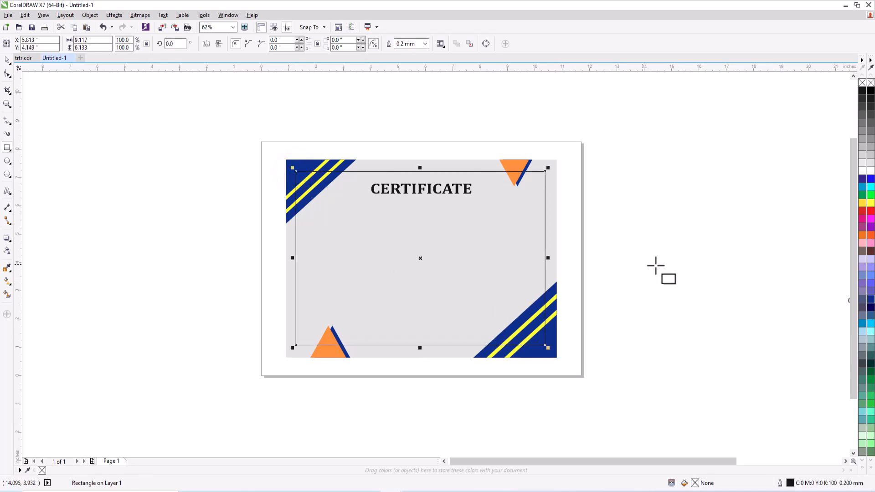
{"action": "left_click", "coordinate": [425, 44]}
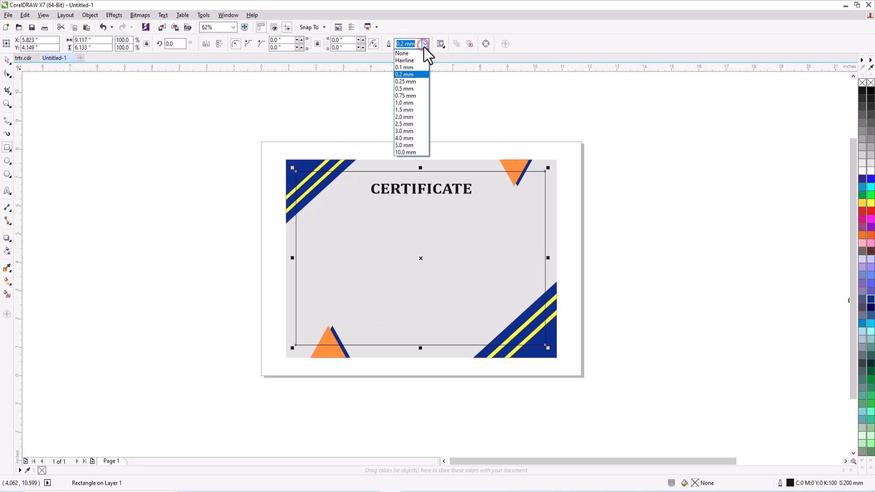
{"action": "left_click", "coordinate": [409, 89]}
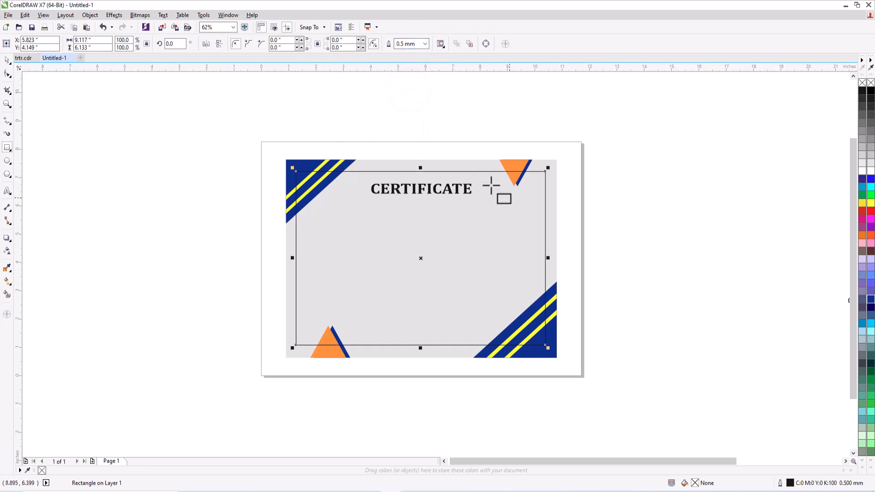
Step: Order the border rectangle behind the striped blue corner at the certificate's lower right
{"action": "scroll", "coordinate": [566, 225], "scroll_direction": "up", "scroll_amount": 2}
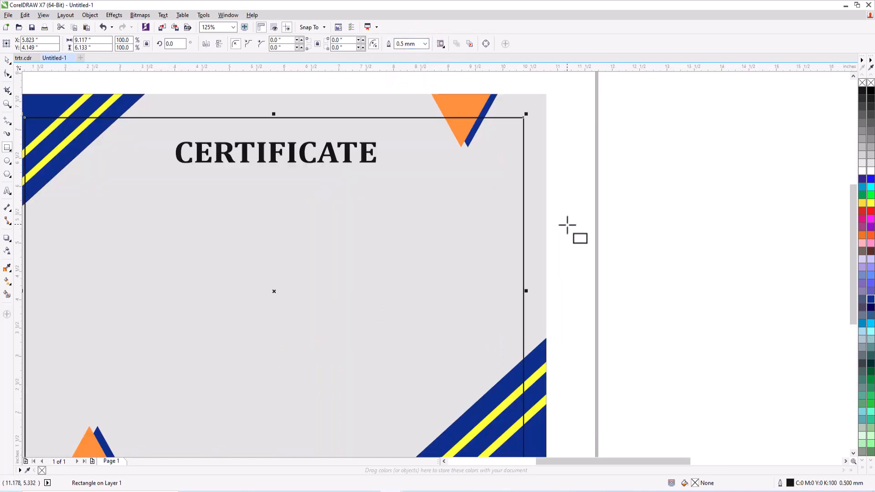
{"action": "right_click", "coordinate": [501, 119]}
{"action": "mouse_move", "coordinate": [535, 259]}
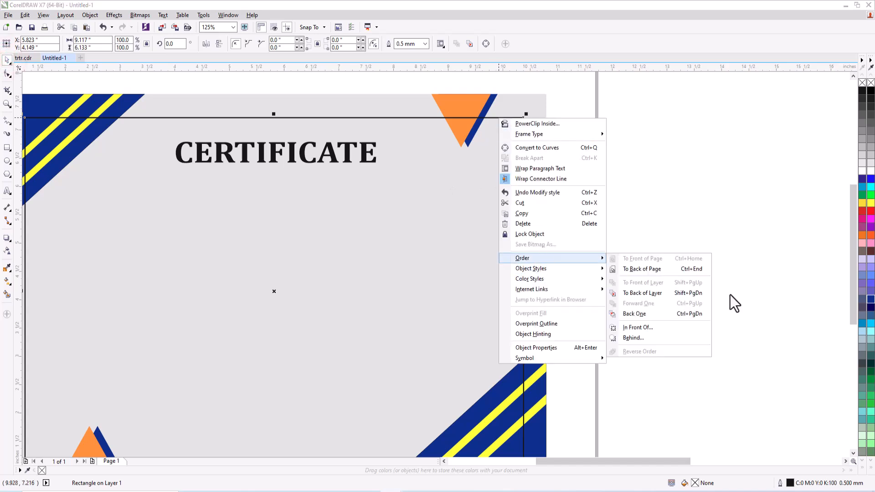
{"action": "left_click", "coordinate": [632, 338]}
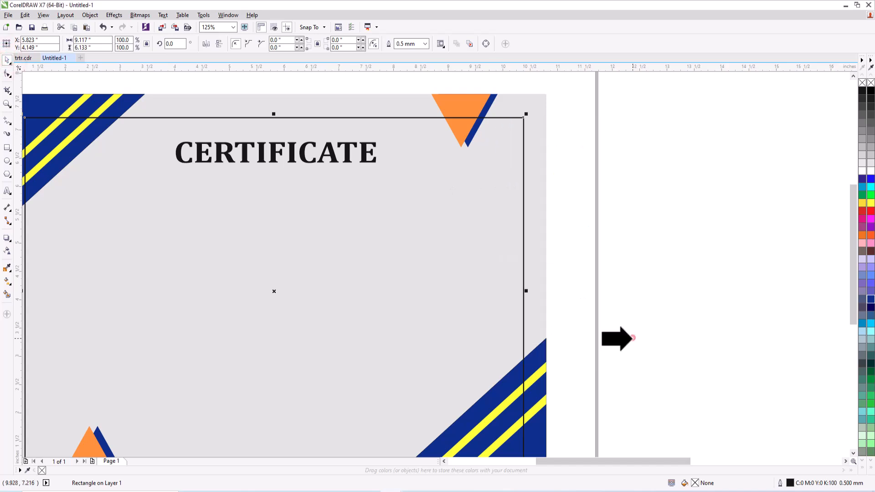
{"action": "left_click", "coordinate": [513, 381]}
{"action": "left_click", "coordinate": [497, 266]}
{"action": "left_click", "coordinate": [467, 101]}
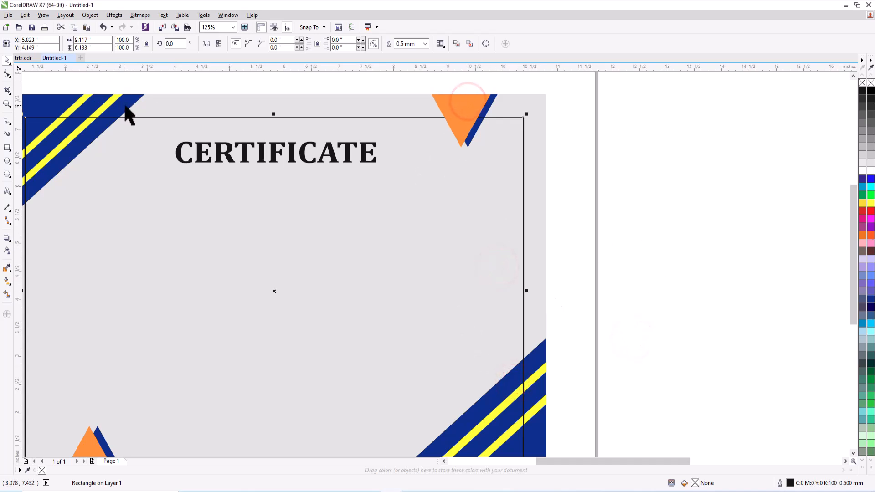
Step: Order the border rectangle behind the orange and blue triangle pair at the certificate's lower left
{"action": "scroll", "coordinate": [347, 194], "scroll_direction": "down", "scroll_amount": 3}
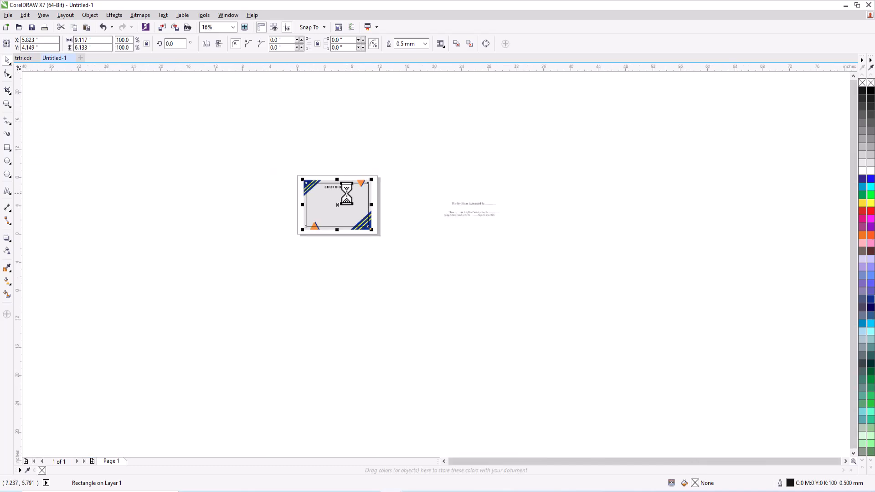
{"action": "scroll", "coordinate": [357, 196], "scroll_direction": "up", "scroll_amount": 3}
{"action": "scroll", "coordinate": [387, 204], "scroll_direction": "down", "scroll_amount": 1}
{"action": "scroll", "coordinate": [361, 284], "scroll_direction": "up", "scroll_amount": 1}
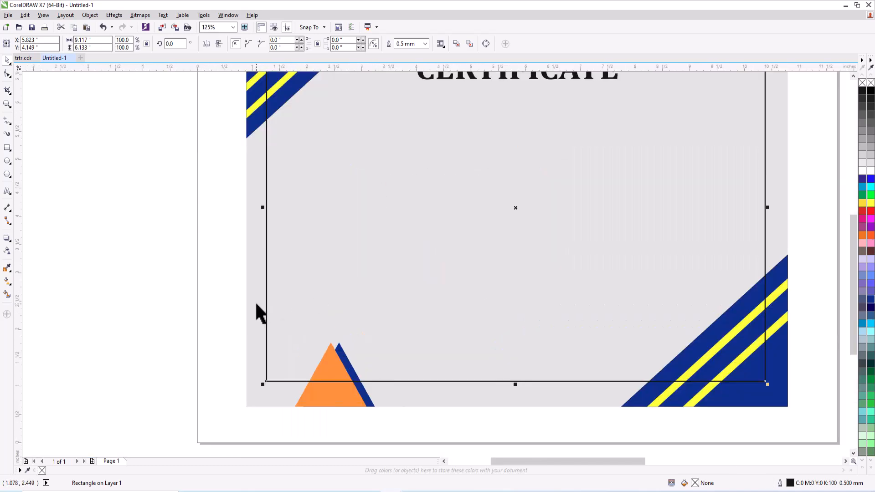
{"action": "right_click", "coordinate": [266, 298]}
{"action": "mouse_move", "coordinate": [346, 192]}
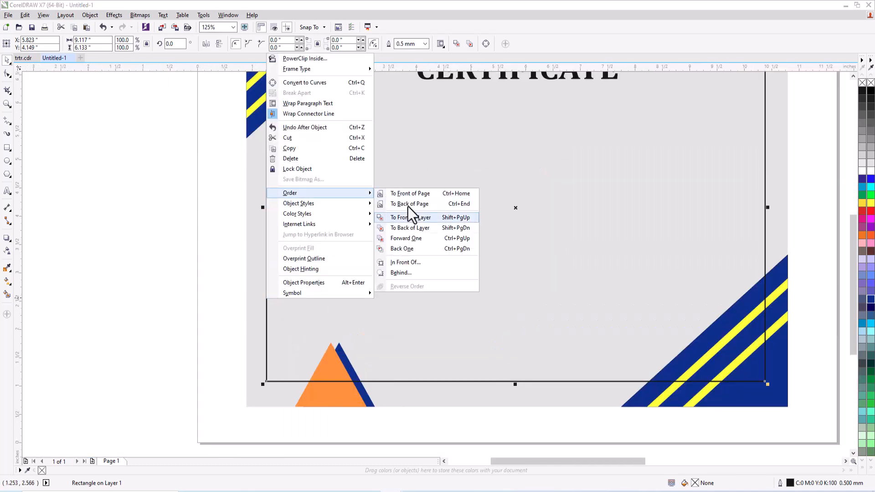
{"action": "left_click", "coordinate": [406, 275]}
{"action": "left_click", "coordinate": [333, 350]}
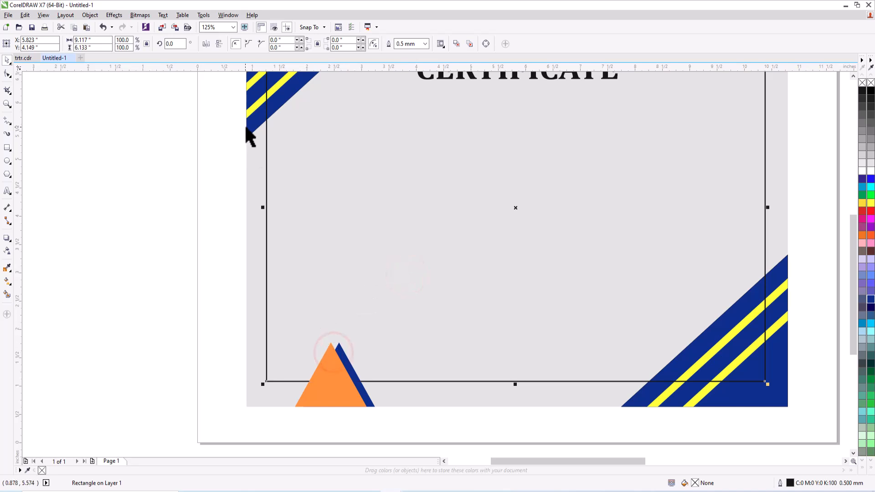
Step: Send the border rectangle behind the lower-right striped corner again
{"action": "right_click", "coordinate": [268, 114]}
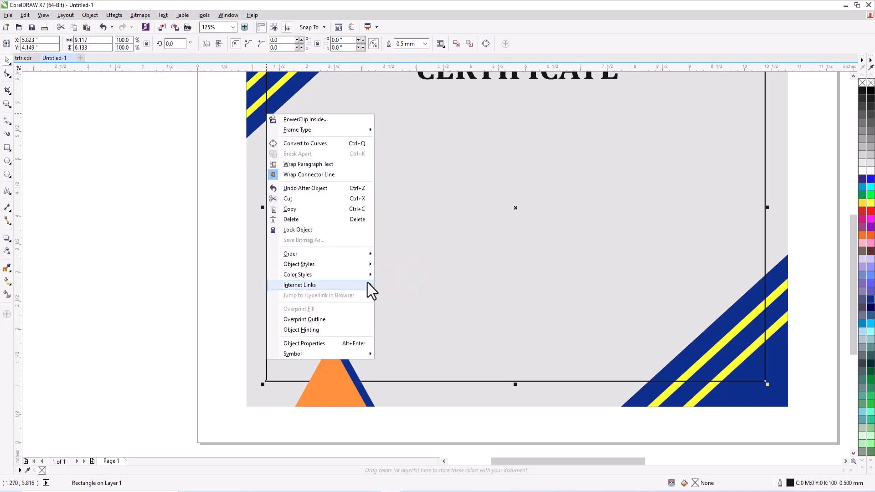
{"action": "left_click", "coordinate": [211, 229]}
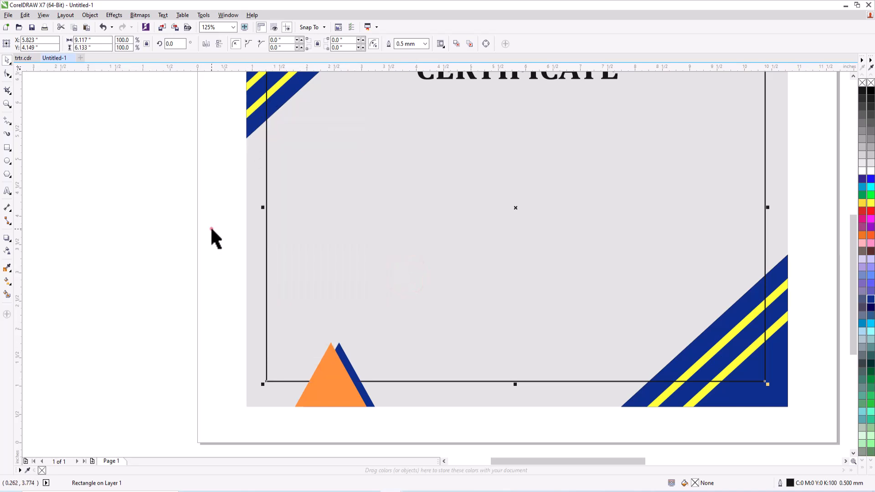
{"action": "right_click", "coordinate": [267, 262]}
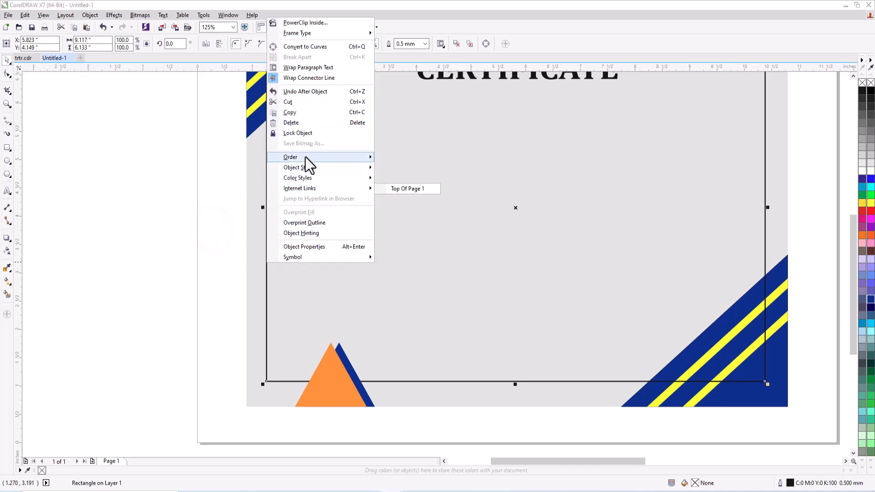
{"action": "mouse_move", "coordinate": [306, 158]}
{"action": "left_click", "coordinate": [400, 236]}
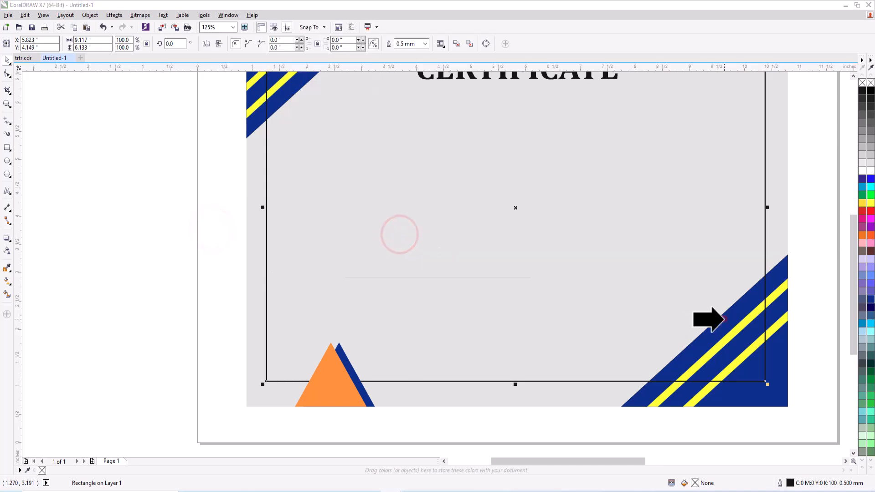
{"action": "left_click", "coordinate": [723, 318]}
{"action": "left_click", "coordinate": [504, 268]}
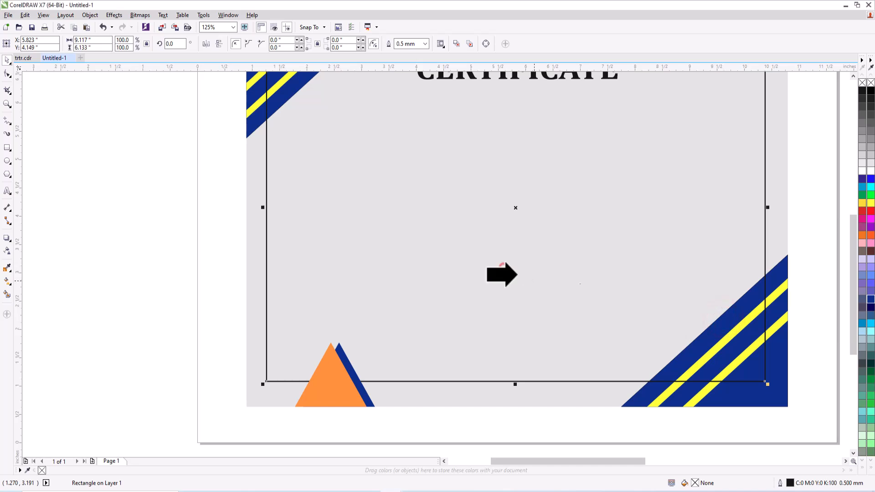
{"action": "scroll", "coordinate": [765, 293], "scroll_direction": "down", "scroll_amount": 2}
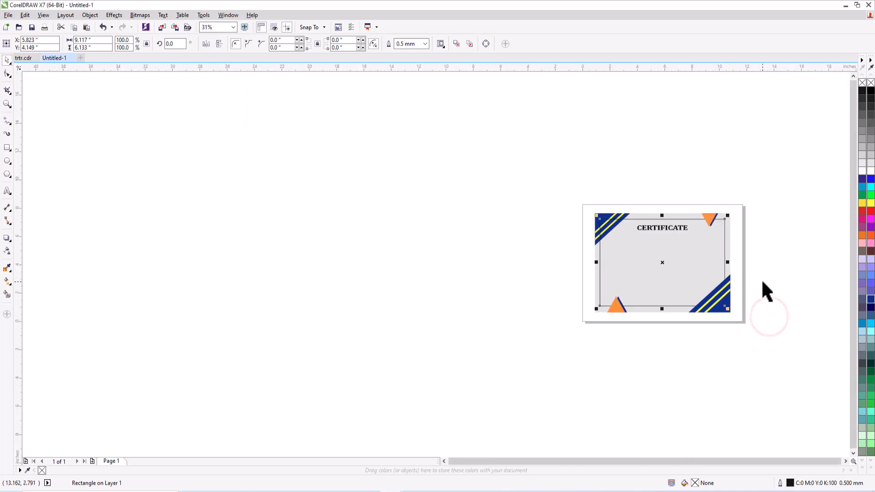
{"action": "scroll", "coordinate": [763, 287], "scroll_direction": "up", "scroll_amount": 1}
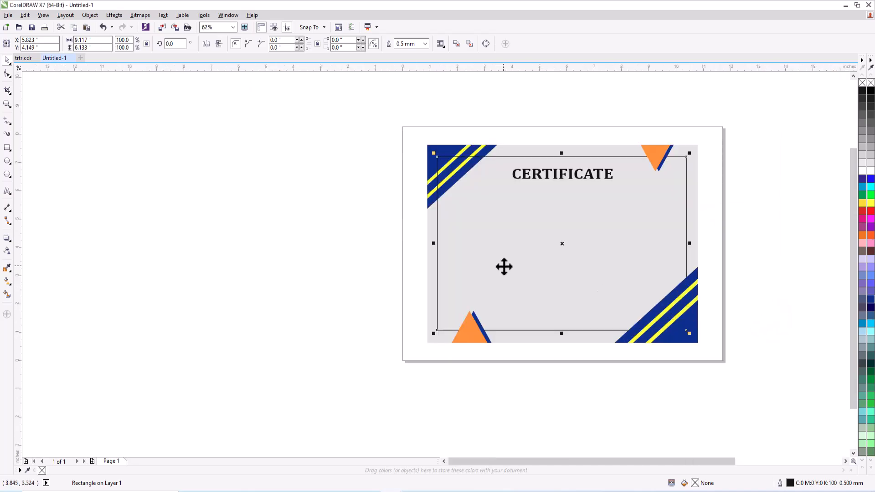
Step: Order the border rectangle behind the striped blue corner at the certificate's upper left and deselect it
{"action": "right_click", "coordinate": [490, 157]}
{"action": "mouse_move", "coordinate": [587, 295]}
{"action": "left_click", "coordinate": [628, 376]}
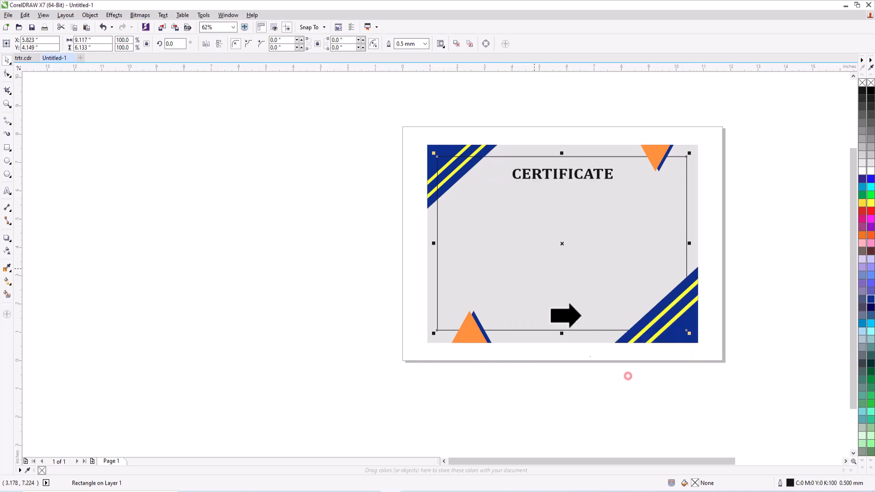
{"action": "left_click", "coordinate": [457, 149]}
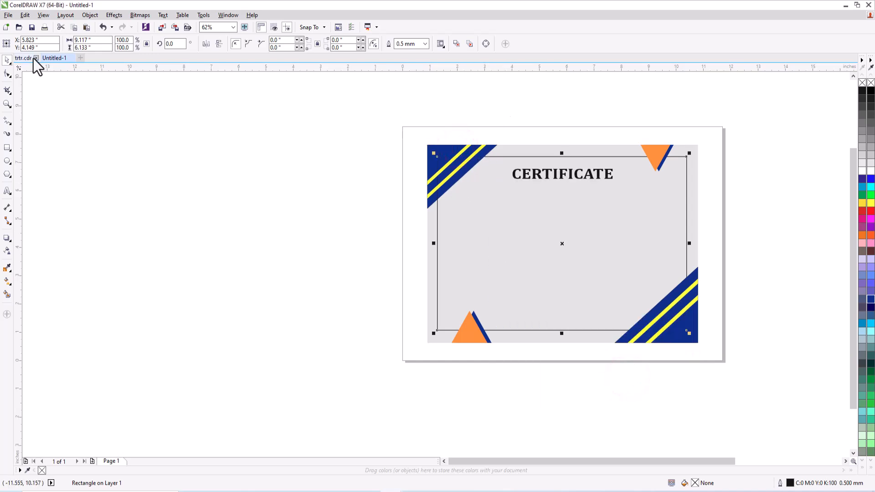
{"action": "left_click", "coordinate": [762, 151]}
Step: Move the prepared award text lines from beside the page onto the certificate, centred beneath the CERTIFICATE heading
{"action": "scroll", "coordinate": [683, 186], "scroll_direction": "down", "scroll_amount": 1}
{"action": "scroll", "coordinate": [596, 238], "scroll_direction": "up", "scroll_amount": 1}
{"action": "scroll", "coordinate": [650, 246], "scroll_direction": "down", "scroll_amount": 1}
{"action": "left_click_drag", "start_coordinate": [719, 199], "coordinate": [776, 264]}
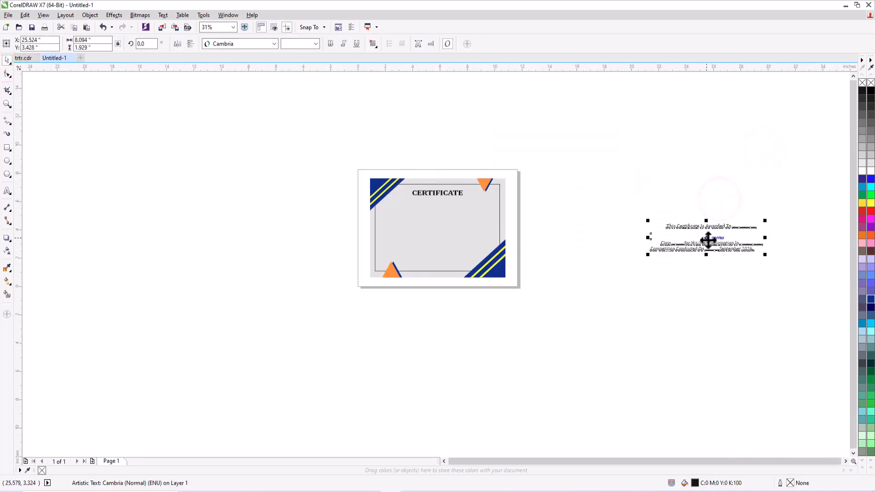
{"action": "left_click_drag", "start_coordinate": [707, 240], "coordinate": [441, 226]}
{"action": "left_click", "coordinate": [574, 193]}
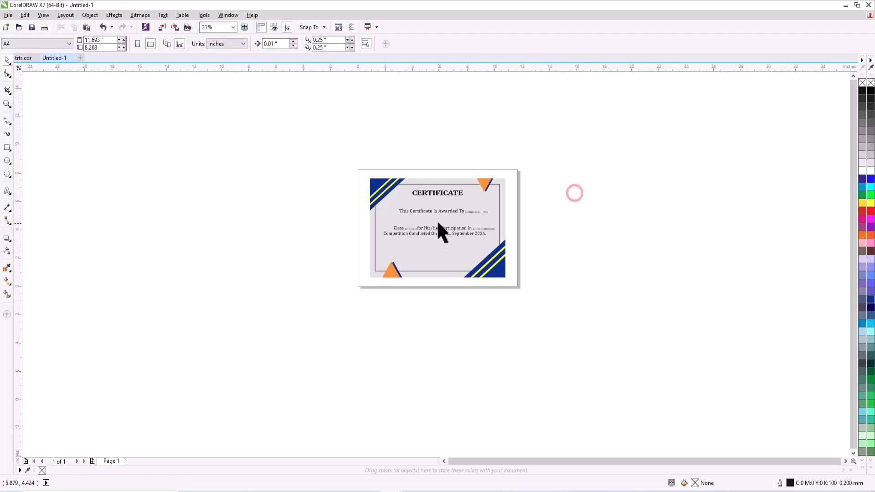
Step: Break the award text block apart into separate lines and deselect them
{"action": "scroll", "coordinate": [438, 227], "scroll_direction": "up", "scroll_amount": 1}
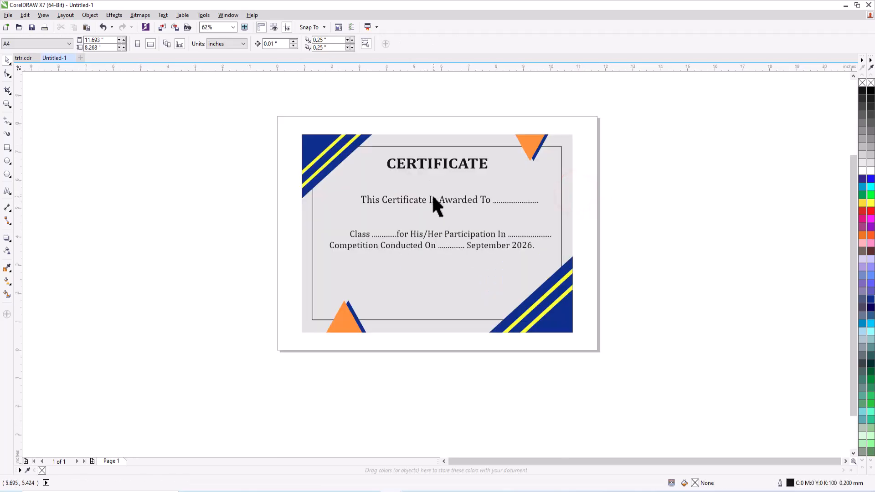
{"action": "left_click", "coordinate": [412, 234]}
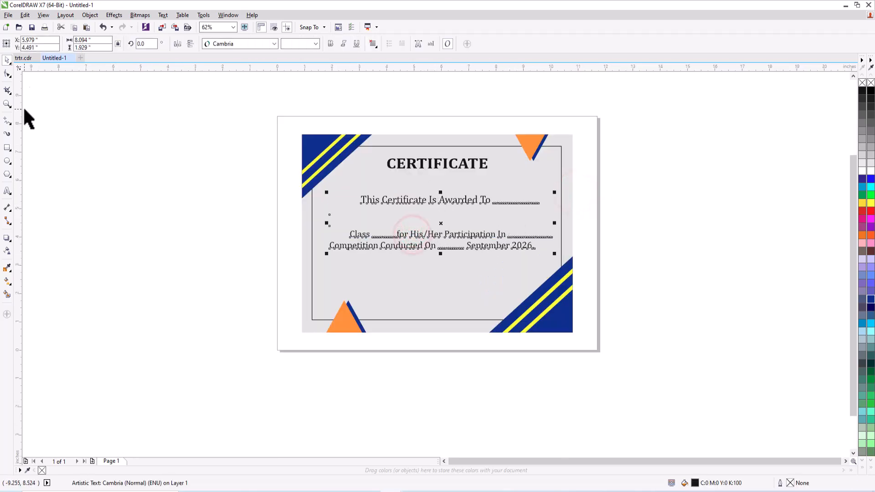
{"action": "left_click", "coordinate": [43, 15]}
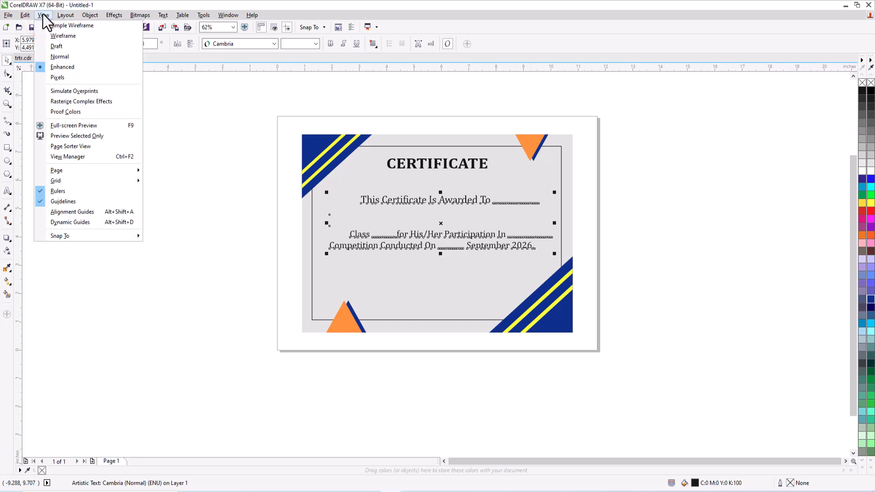
{"action": "mouse_move", "coordinate": [83, 21]}
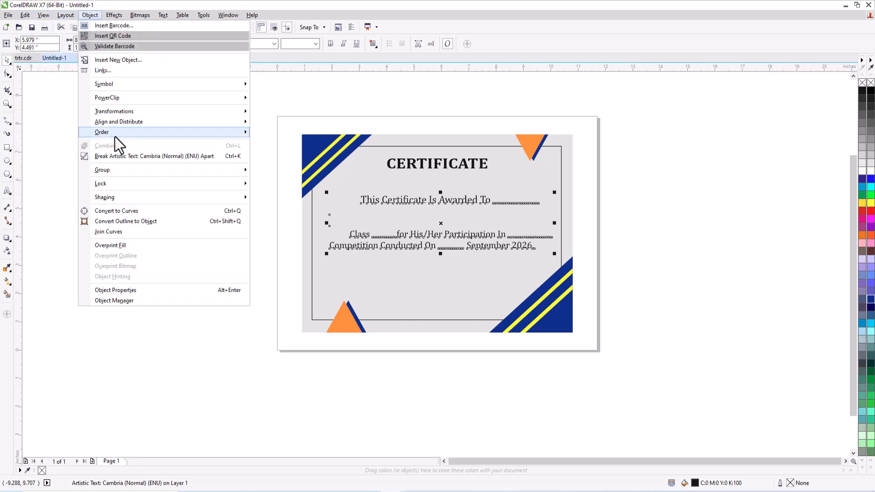
{"action": "left_click", "coordinate": [119, 156]}
{"action": "left_click", "coordinate": [693, 205]}
Step: Nudge the "This Certificate Is Awarded To" line slightly upward toward the CERTIFICATE heading
{"action": "left_click", "coordinate": [468, 204]}
{"action": "key", "text": "Up"}
{"action": "key", "text": "Up"}
{"action": "key", "text": "Up"}
{"action": "key", "text": "Up"}
{"action": "key", "text": "Up"}
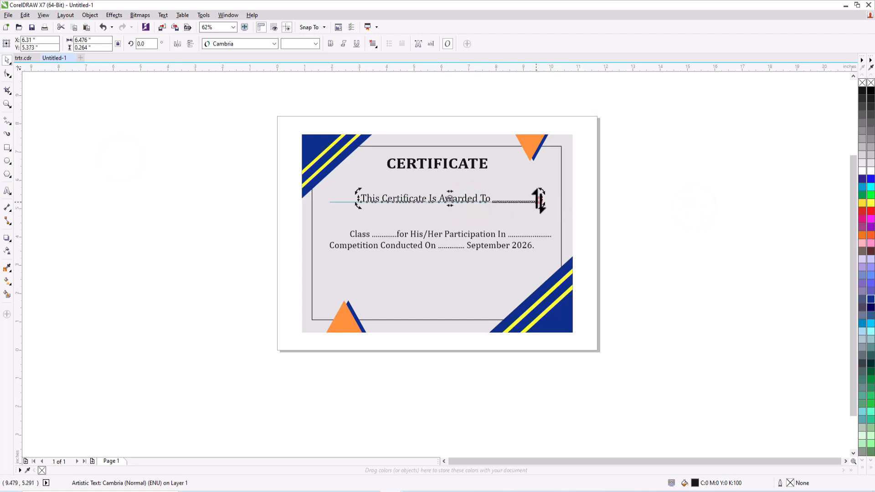
Step: Edit the "This Certificate Is Awarded To" line, removing its trailing dots and the extra spaces before its first word
{"action": "scroll", "coordinate": [540, 200], "scroll_direction": "up", "scroll_amount": 3}
{"action": "left_click", "coordinate": [7, 190]}
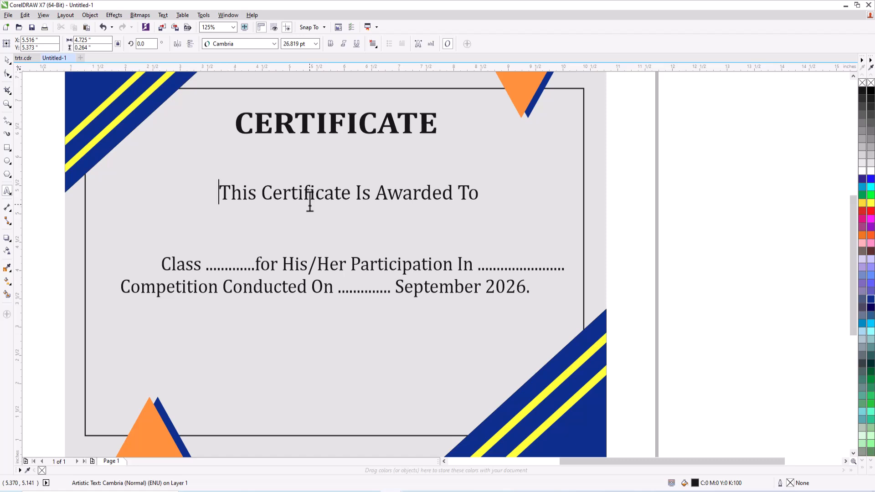
{"action": "key", "text": "BackSpace"}
{"action": "key", "text": "BackSpace"}
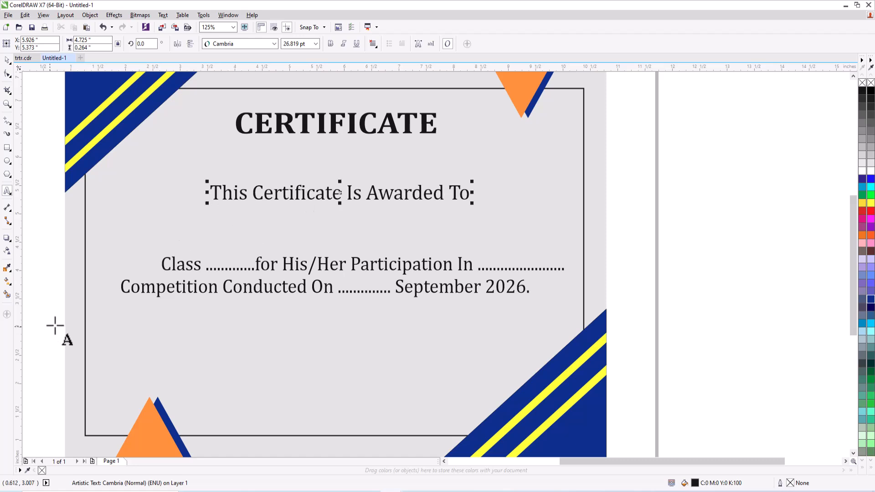